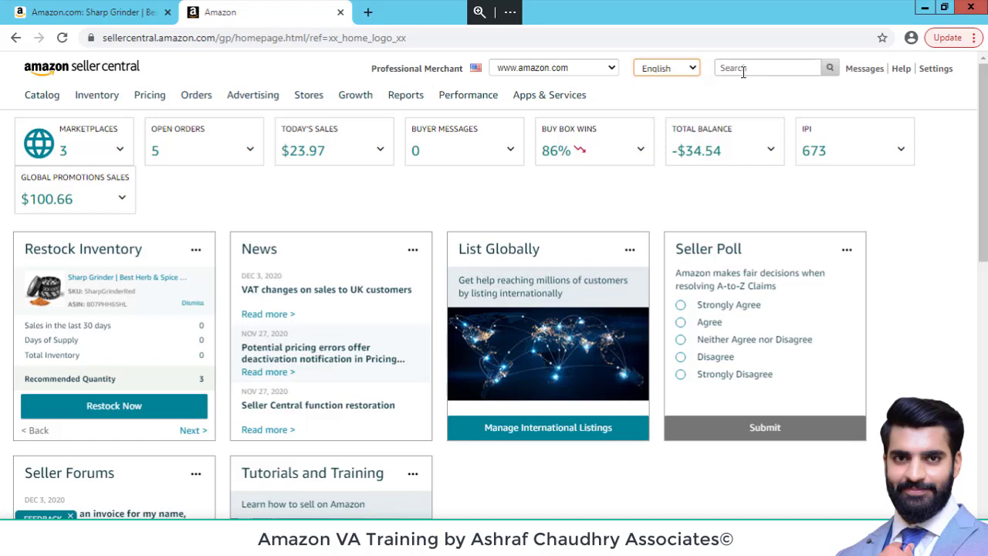
- Search Seller Central for "add a product", look through the suggested tools and help articles, and close the results
{"action": "left_click", "coordinate": [748, 68]}
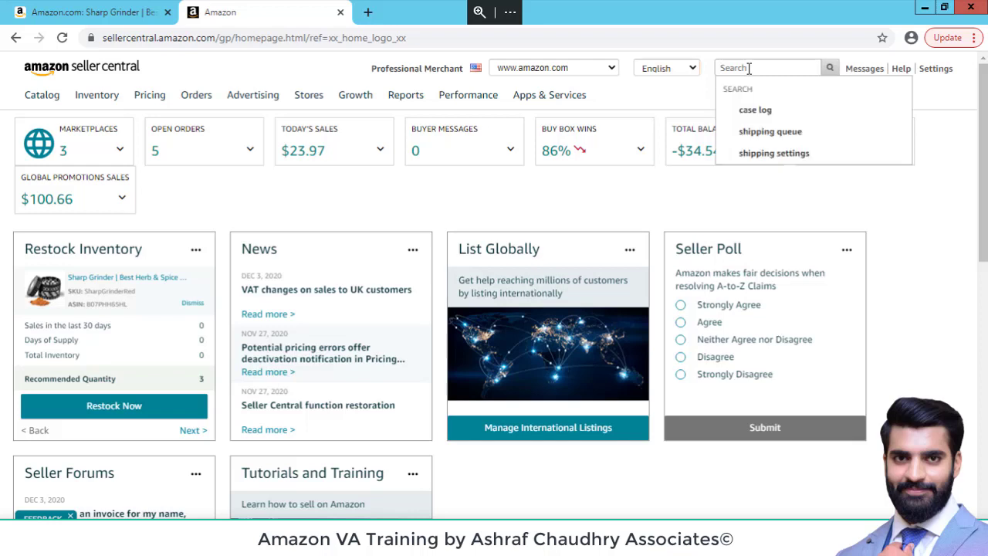
{"action": "type", "text": "add"}
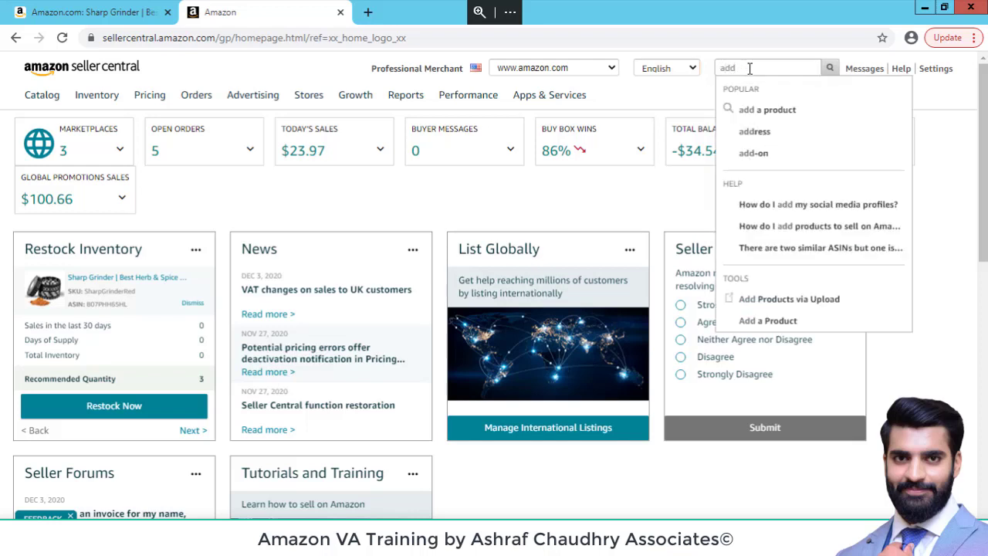
{"action": "left_click", "coordinate": [758, 121]}
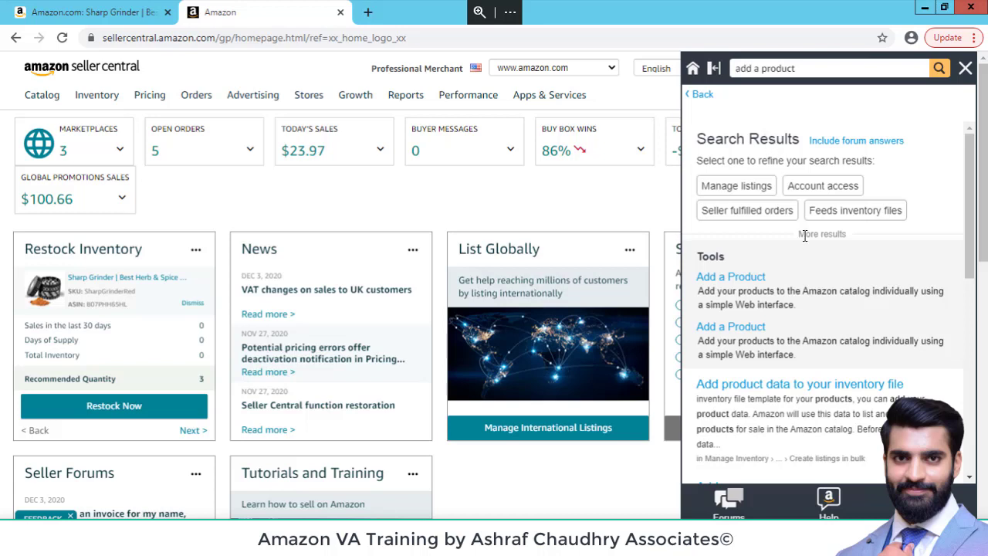
{"action": "scroll", "coordinate": [817, 265], "scroll_direction": "down", "scroll_amount": 1}
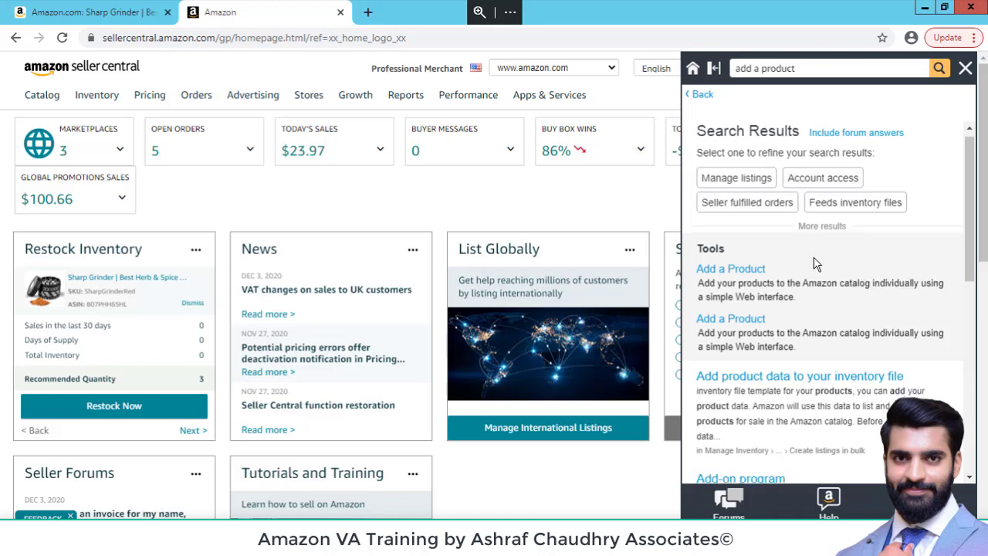
{"action": "scroll", "coordinate": [817, 265], "scroll_direction": "down", "scroll_amount": 3}
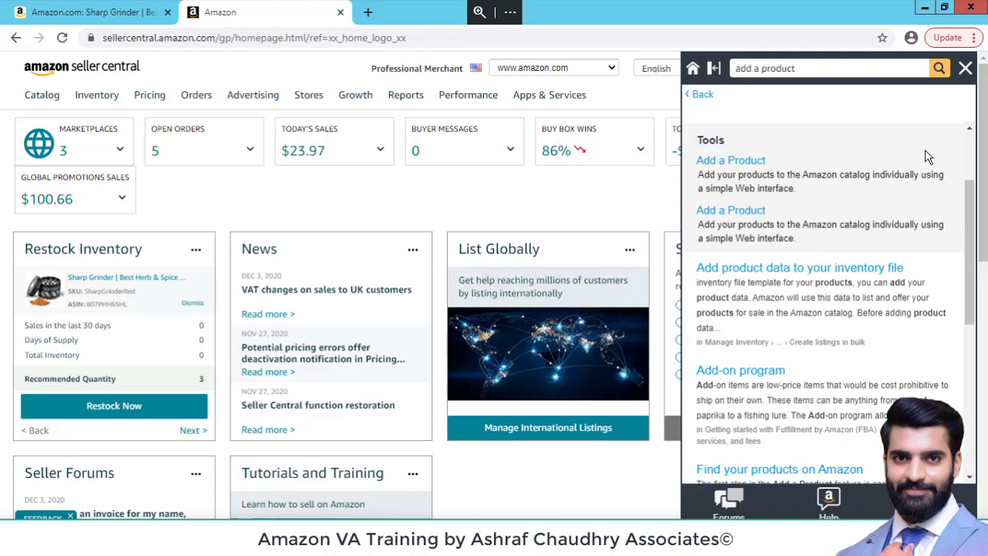
{"action": "left_click", "coordinate": [965, 71]}
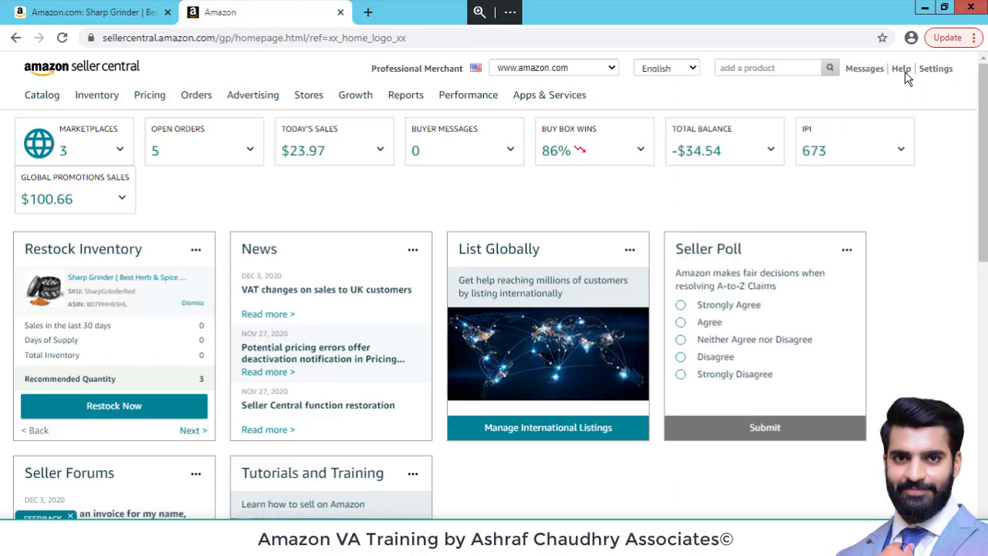
- View the buyer messages that need a response, and return to the Seller Central home page
{"action": "left_click", "coordinate": [865, 70]}
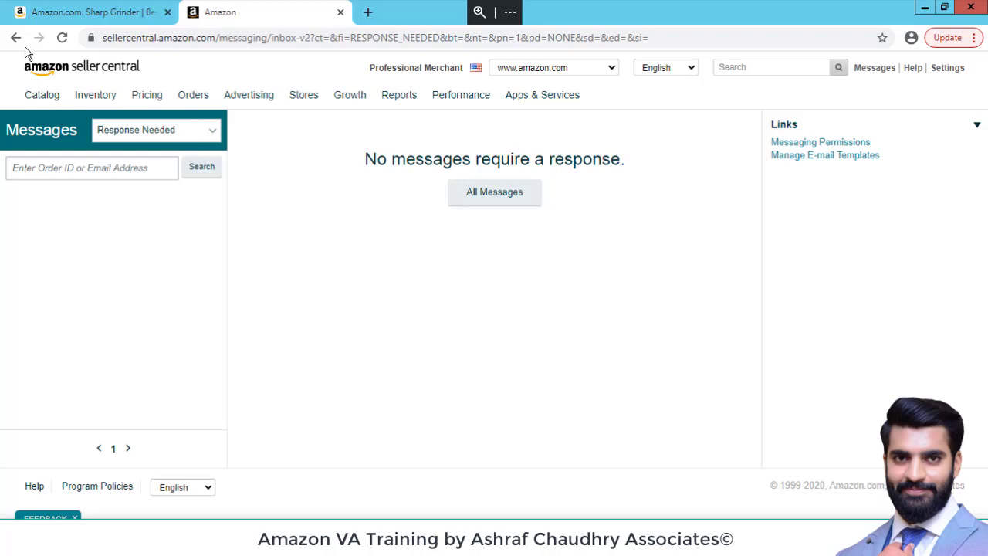
{"action": "left_click", "coordinate": [54, 73]}
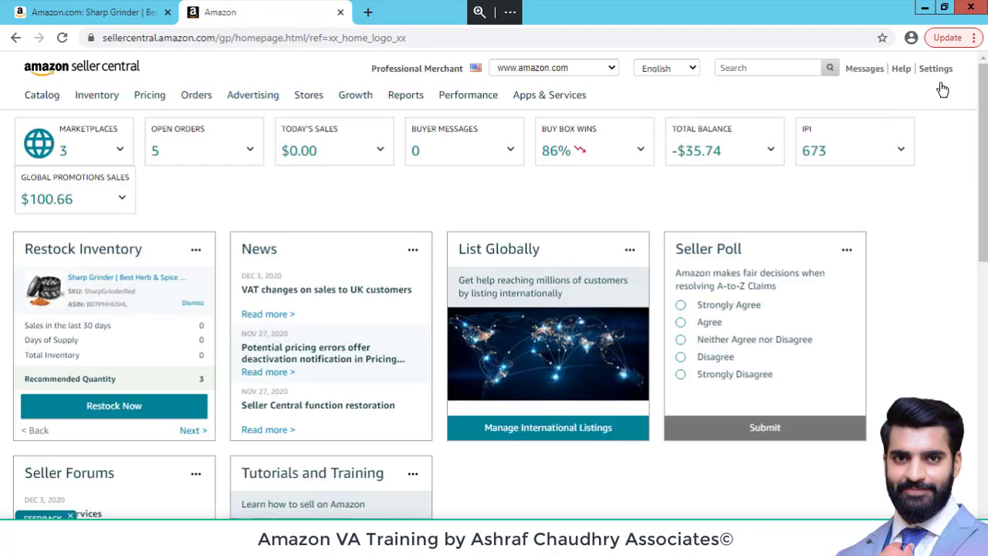
- Open Account Info and review the payment, business, shipping, tax and account management sections
{"action": "mouse_move", "coordinate": [946, 71]}
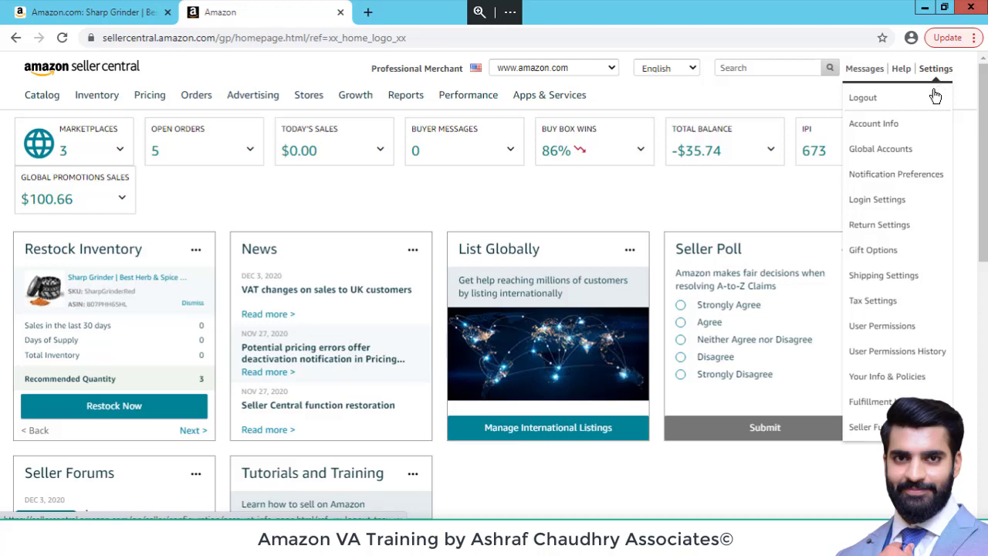
{"action": "left_click", "coordinate": [888, 133]}
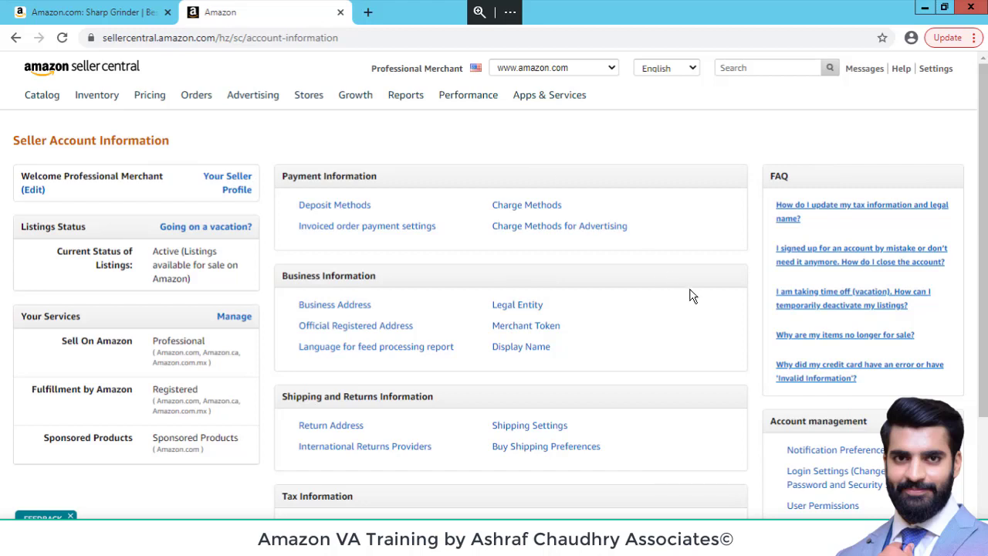
{"action": "scroll", "coordinate": [692, 297], "scroll_direction": "down", "scroll_amount": 1}
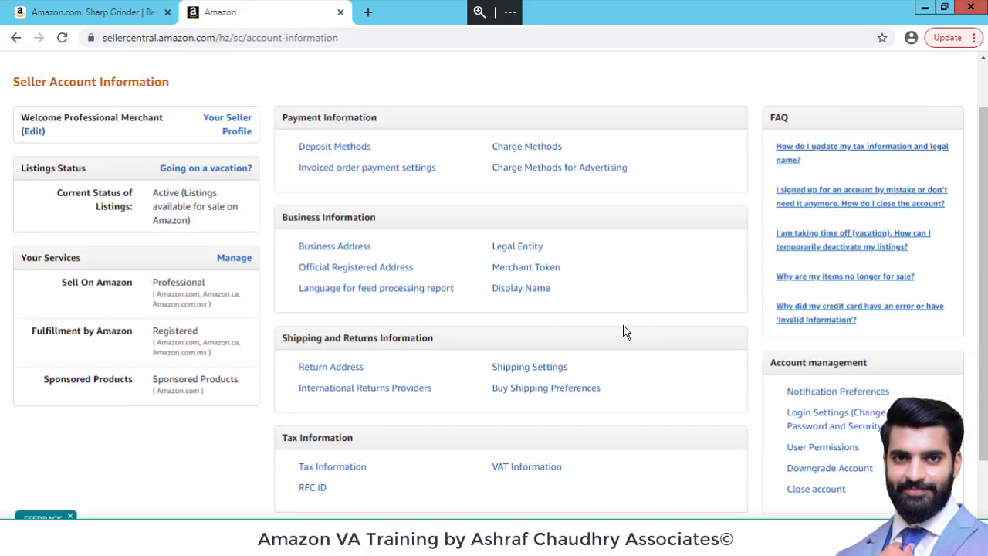
{"action": "scroll", "coordinate": [662, 340], "scroll_direction": "down", "scroll_amount": 1}
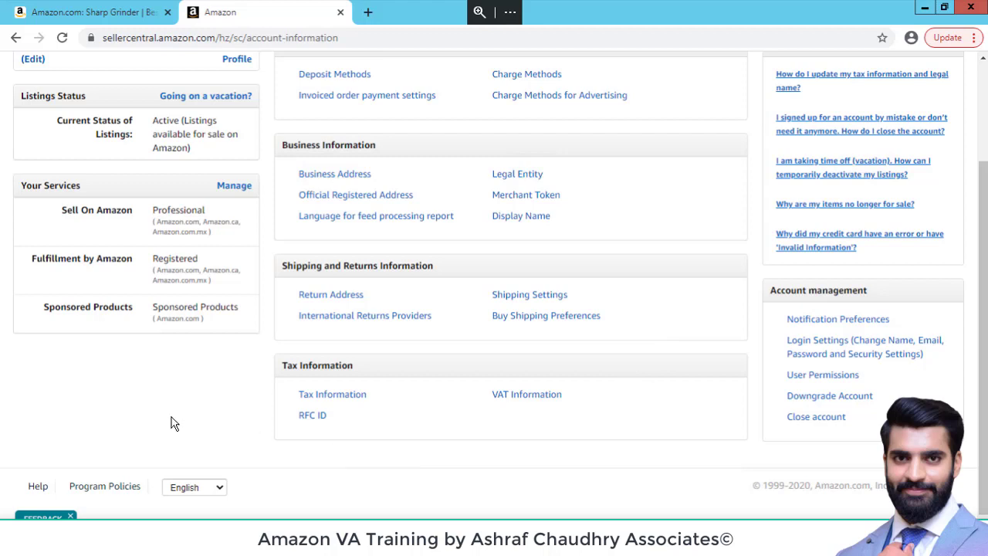
{"action": "scroll", "coordinate": [171, 423], "scroll_direction": "up", "scroll_amount": 1}
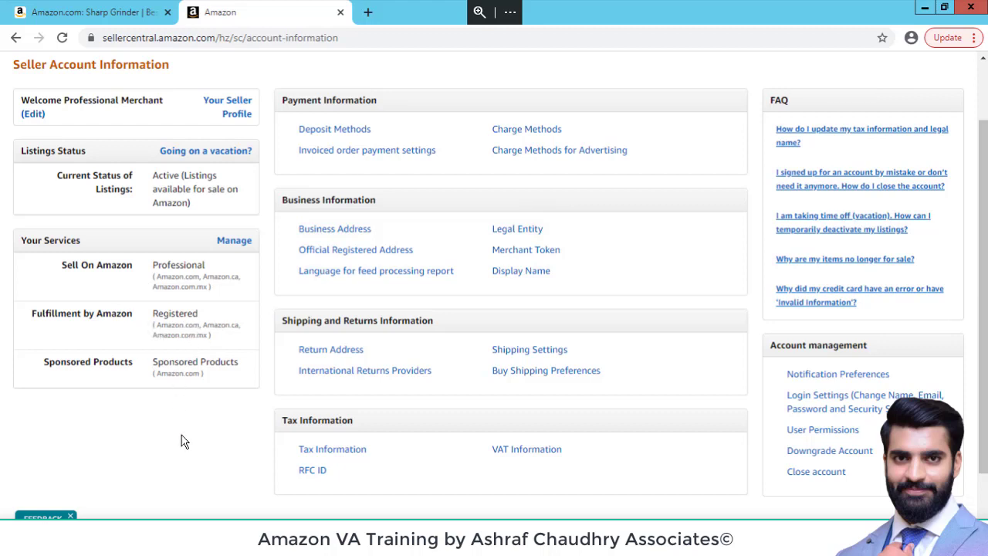
{"action": "scroll", "coordinate": [183, 440], "scroll_direction": "up", "scroll_amount": 1}
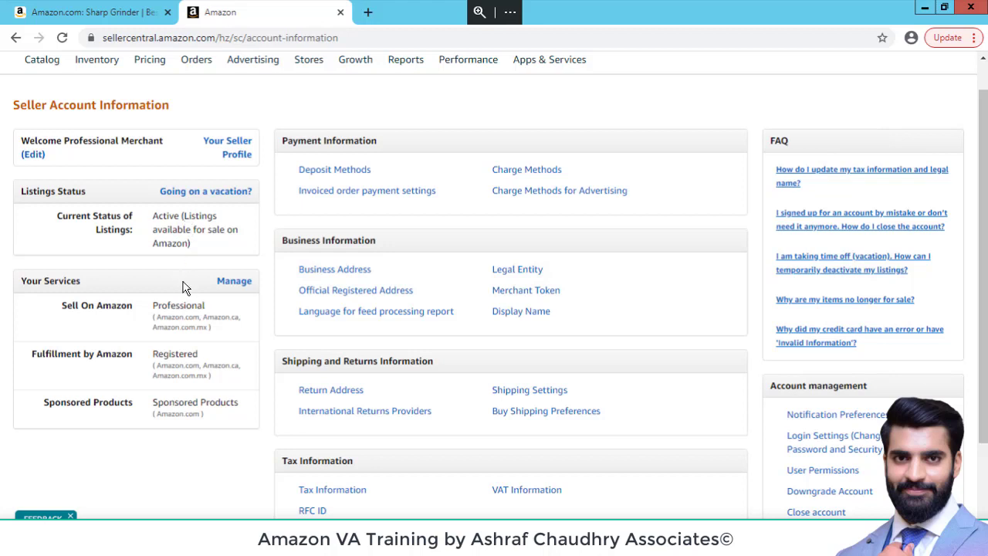
{"action": "scroll", "coordinate": [185, 286], "scroll_direction": "up", "scroll_amount": 1}
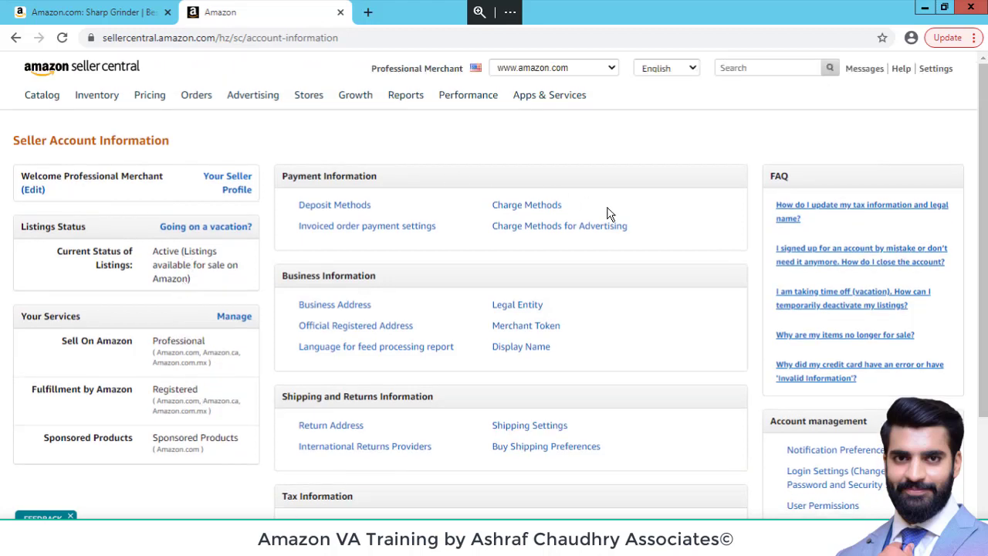
- Open Global Accounts and view the linked marketplaces and the choices in the marketplace switcher
{"action": "left_click", "coordinate": [945, 72]}
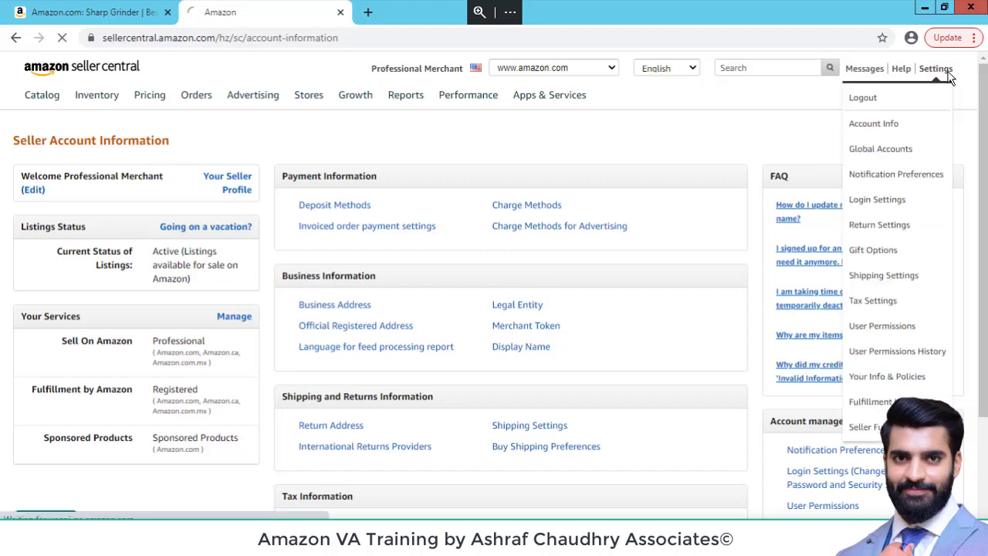
{"action": "mouse_move", "coordinate": [944, 73]}
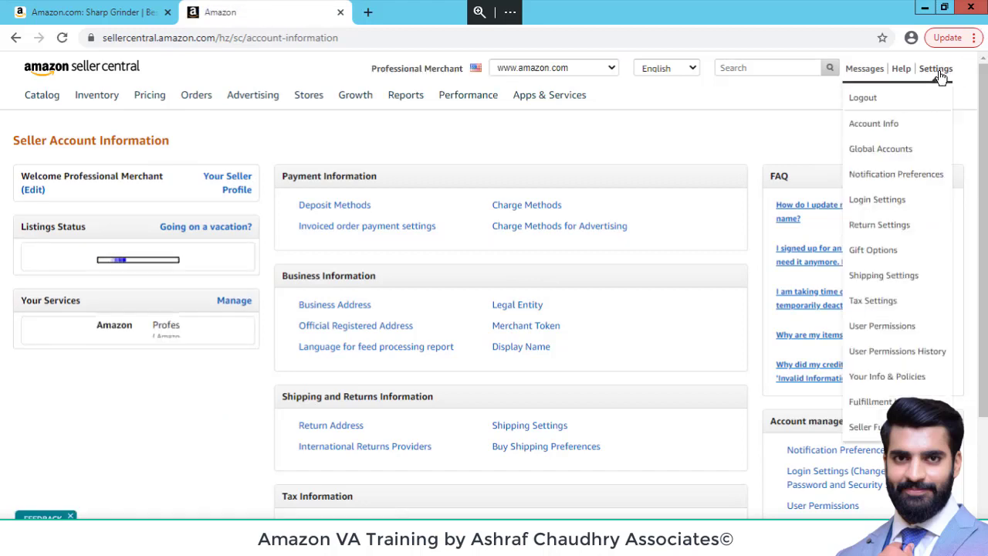
{"action": "left_click", "coordinate": [884, 151]}
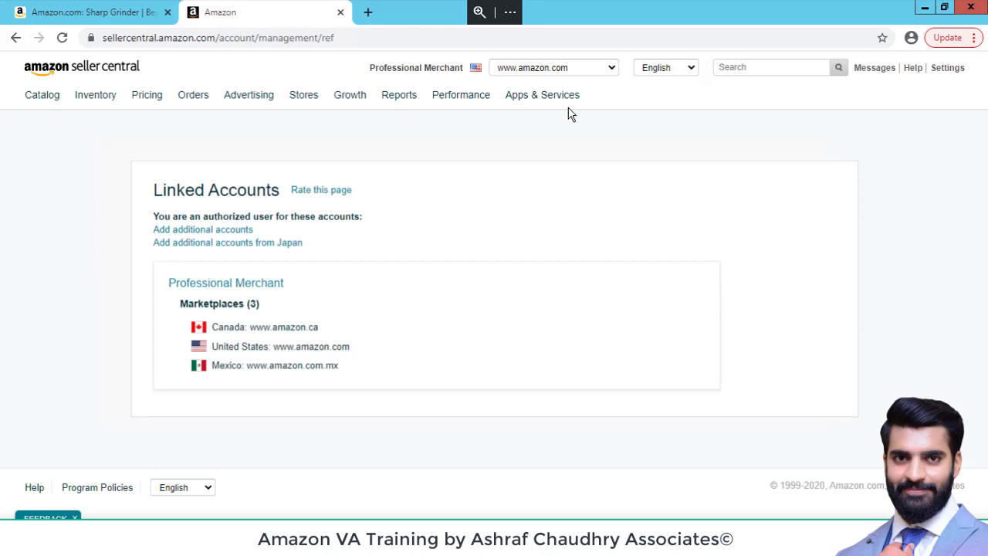
{"action": "left_click", "coordinate": [610, 71]}
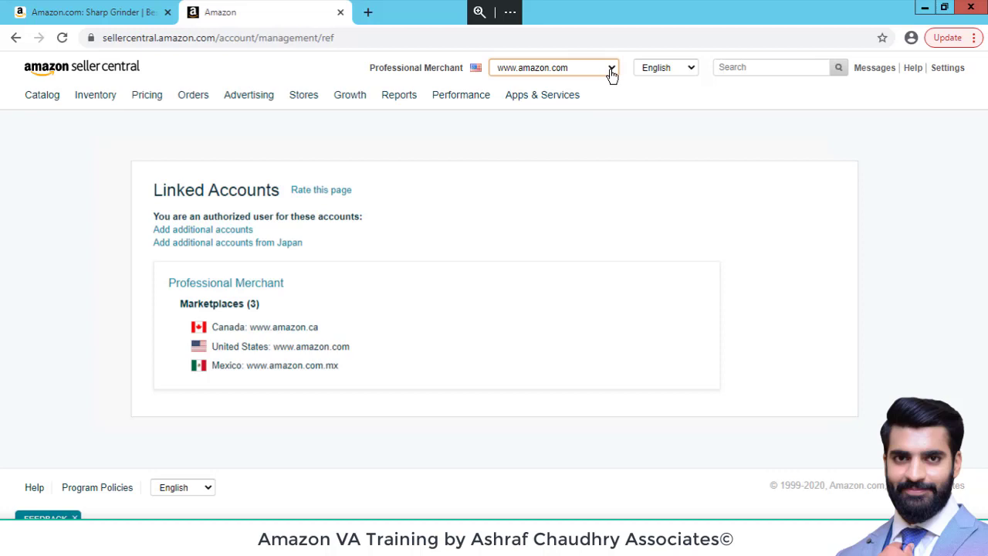
{"action": "left_click", "coordinate": [611, 71]}
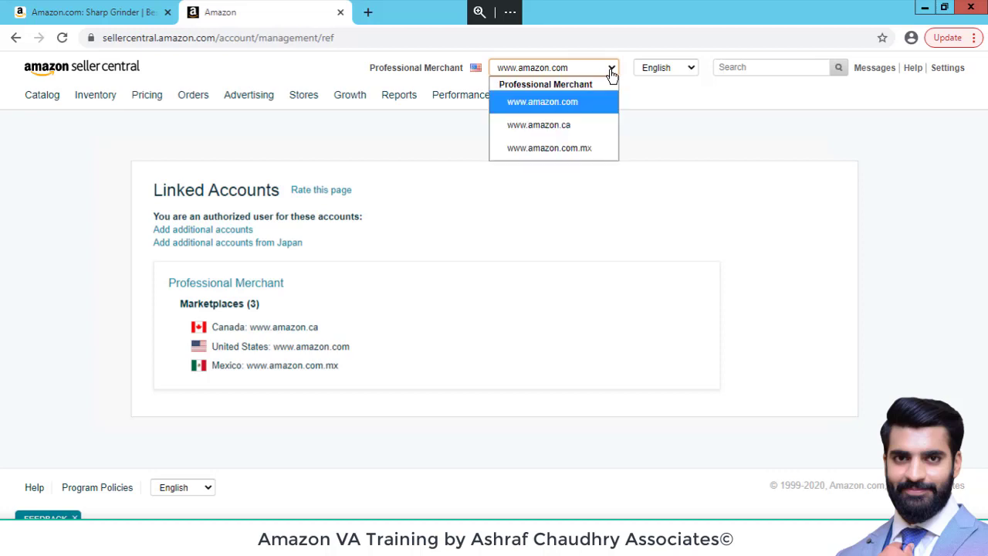
{"action": "left_click", "coordinate": [704, 151]}
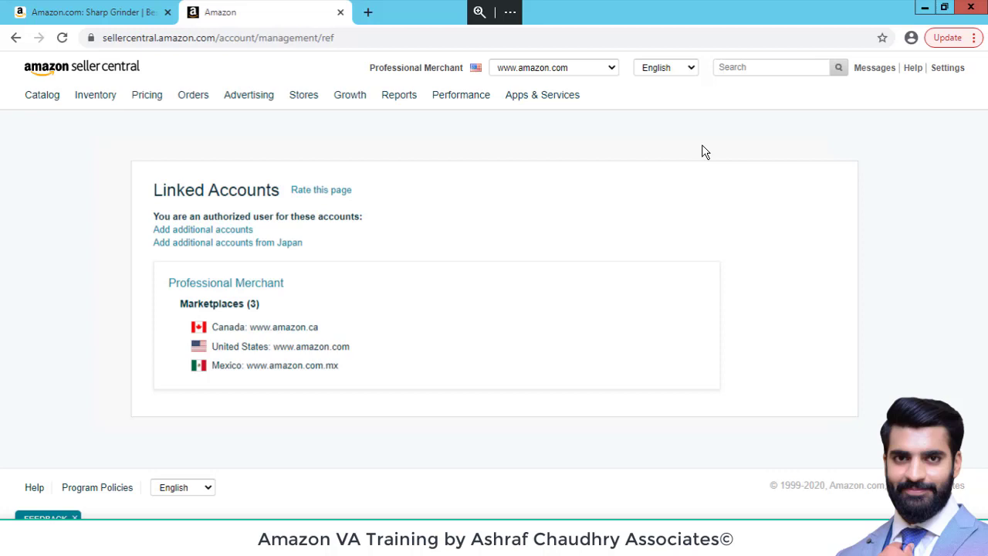
- Open Notification Preferences and review the order, return and claim, listing and report notification options
{"action": "left_click", "coordinate": [944, 69]}
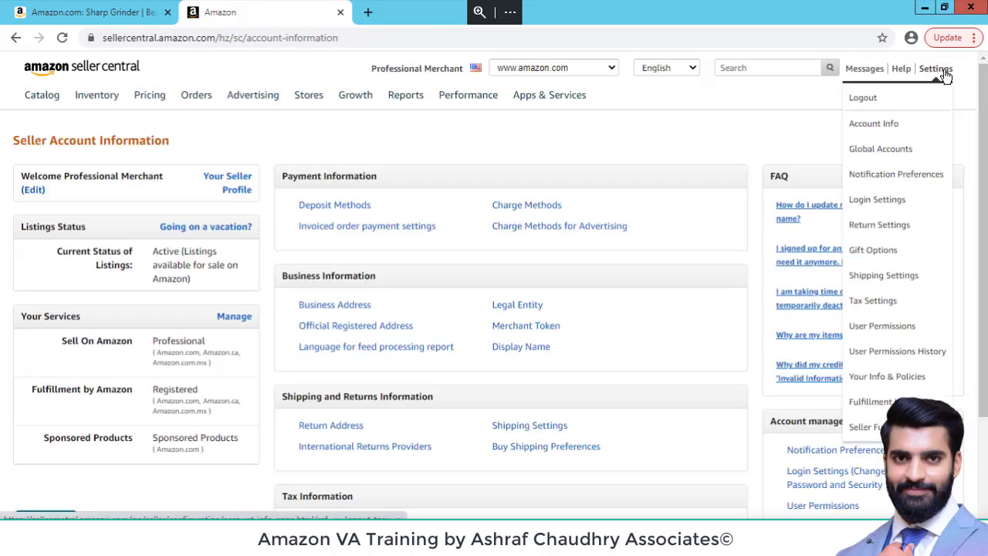
{"action": "left_click", "coordinate": [911, 183]}
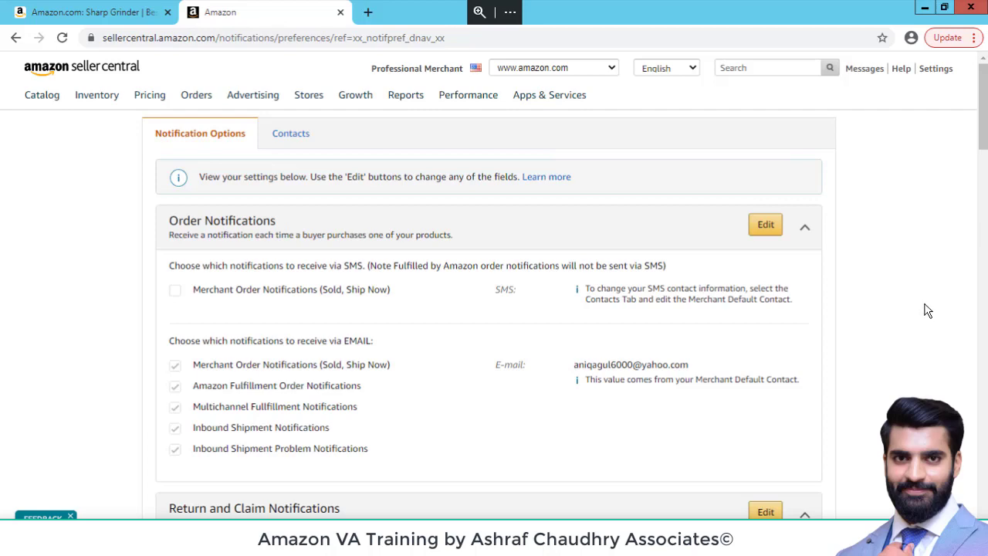
{"action": "scroll", "coordinate": [928, 310], "scroll_direction": "down", "scroll_amount": 2}
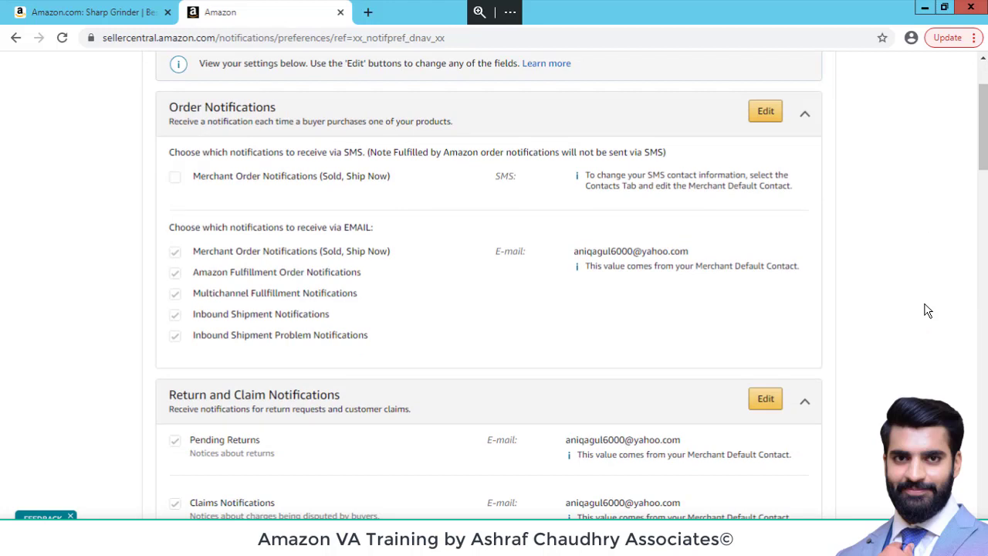
{"action": "scroll", "coordinate": [928, 310], "scroll_direction": "down", "scroll_amount": 1}
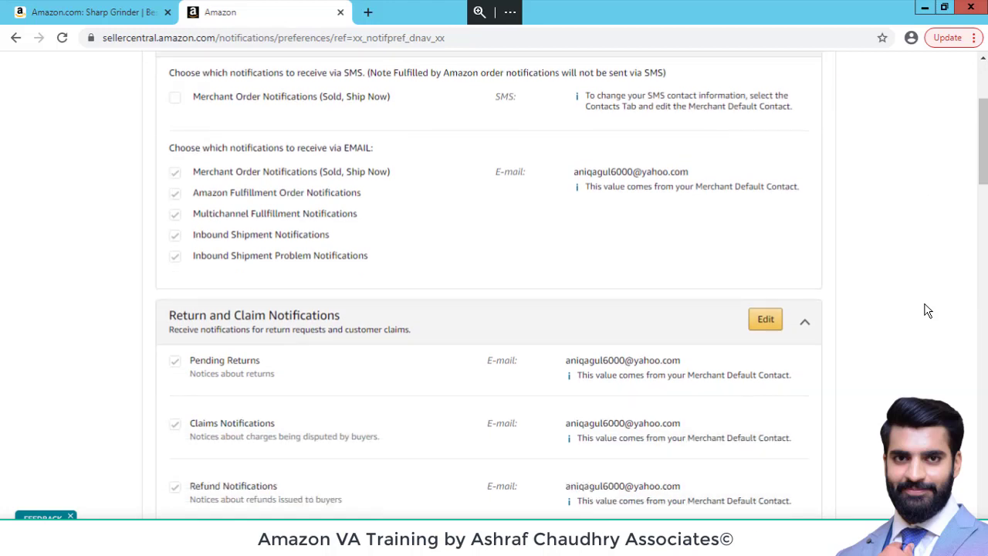
{"action": "scroll", "coordinate": [928, 310], "scroll_direction": "down", "scroll_amount": 2}
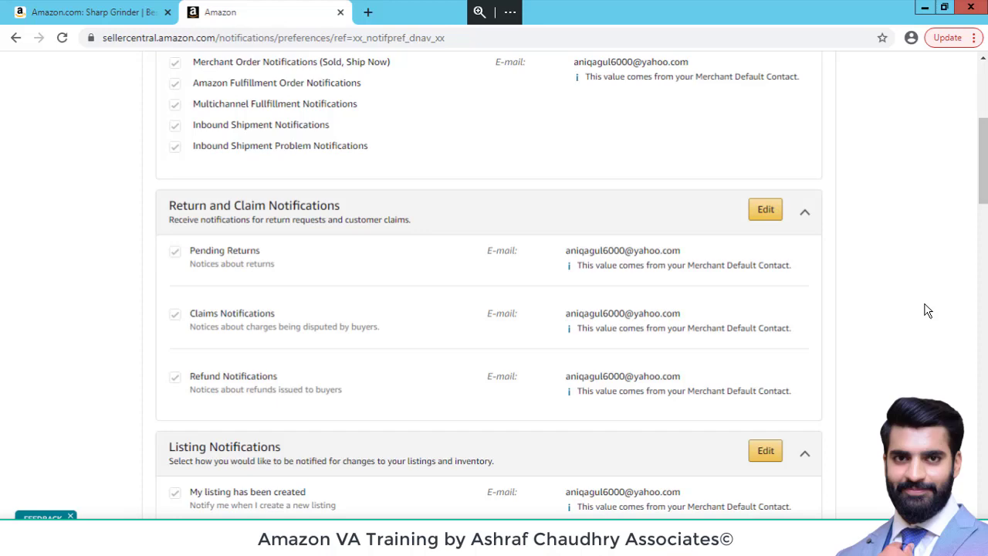
{"action": "scroll", "coordinate": [928, 310], "scroll_direction": "down", "scroll_amount": 3}
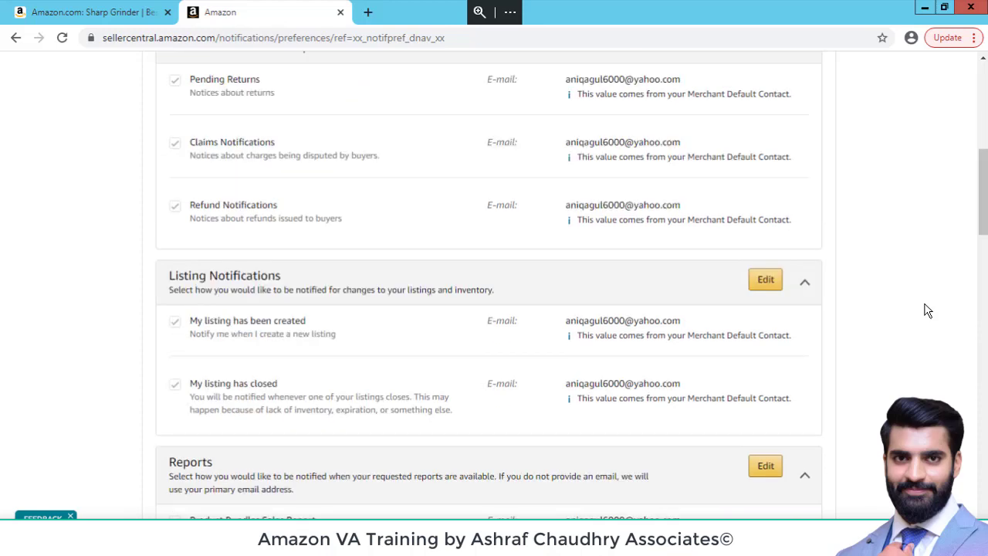
{"action": "scroll", "coordinate": [928, 310], "scroll_direction": "down", "scroll_amount": 1}
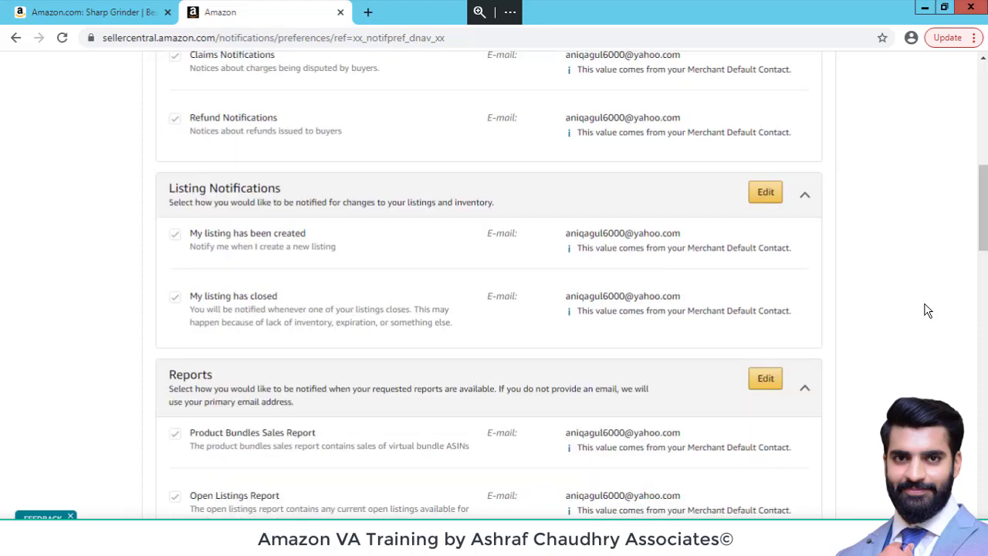
{"action": "scroll", "coordinate": [928, 310], "scroll_direction": "down", "scroll_amount": 3}
{"action": "scroll", "coordinate": [928, 310], "scroll_direction": "up", "scroll_amount": 10}
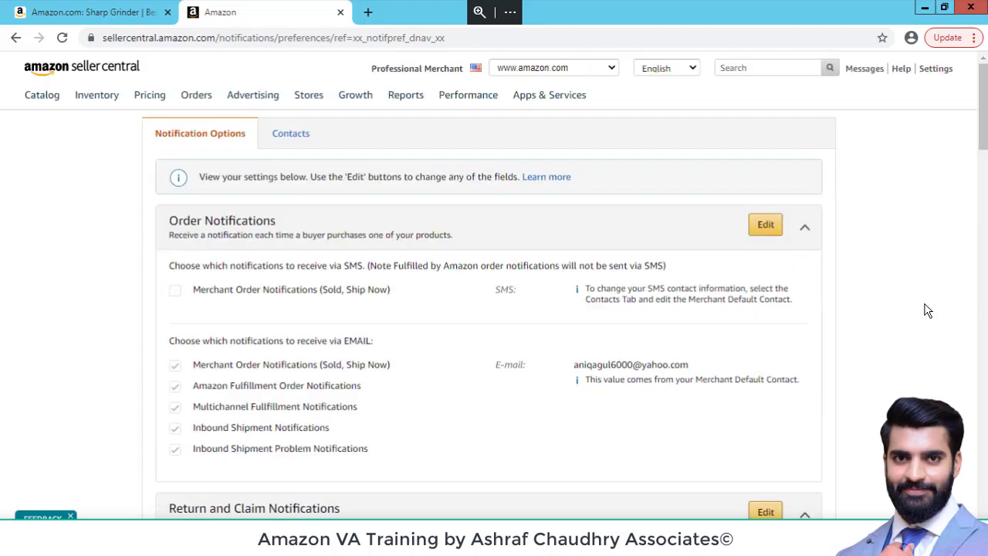
- Open Return Settings and review the general options for return rules, mailing labels, RMA numbers and return instructions
{"action": "mouse_move", "coordinate": [951, 80]}
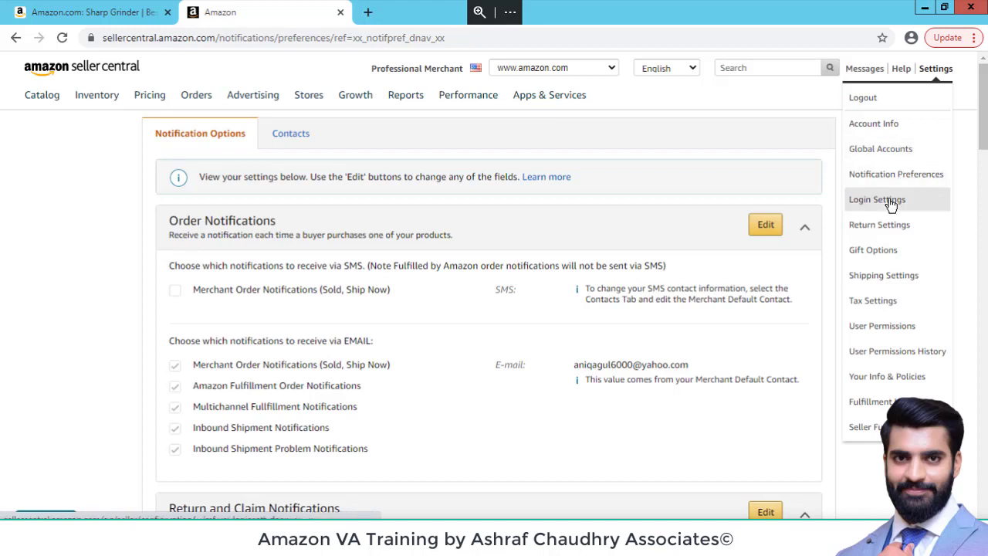
{"action": "left_click", "coordinate": [893, 241]}
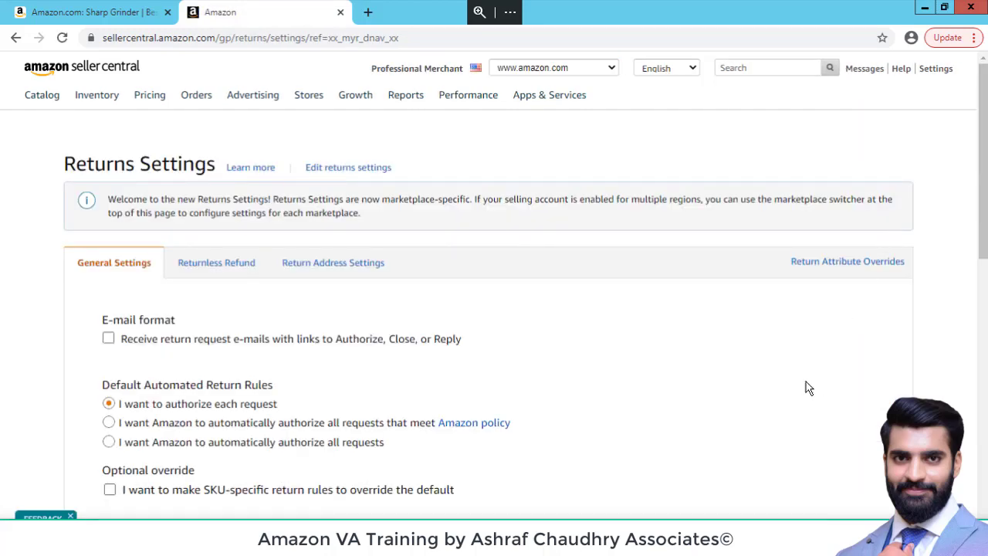
{"action": "scroll", "coordinate": [774, 397], "scroll_direction": "down", "scroll_amount": 1}
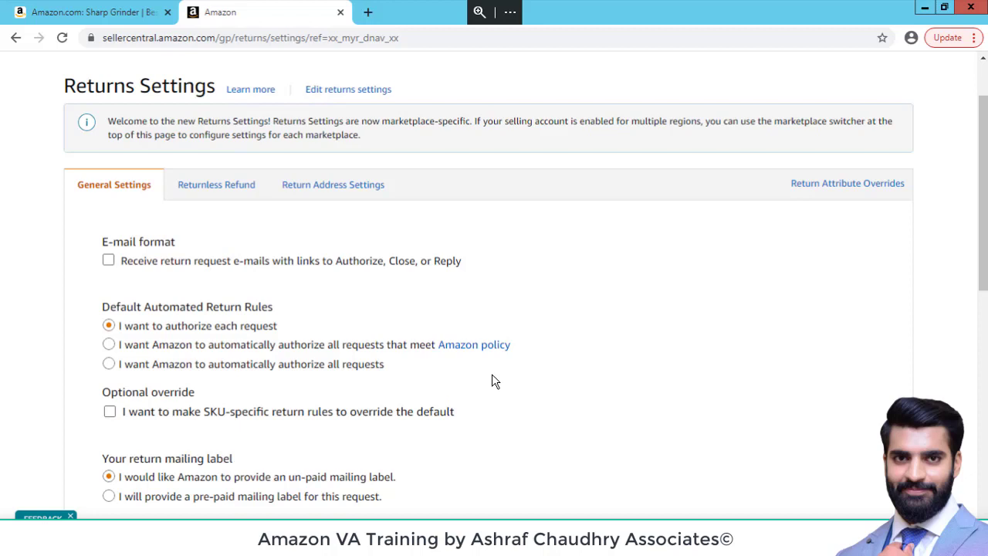
{"action": "key", "text": "space"}
{"action": "scroll", "coordinate": [717, 417], "scroll_direction": "down", "scroll_amount": 3}
{"action": "key", "text": "space"}
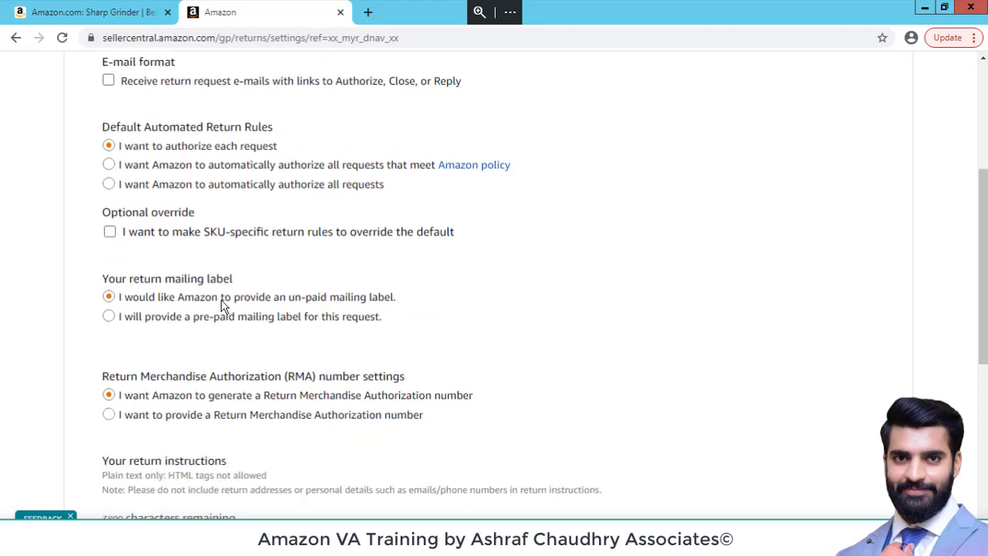
{"action": "left_click", "coordinate": [295, 316]}
{"action": "scroll", "coordinate": [587, 353], "scroll_direction": "down", "scroll_amount": 5}
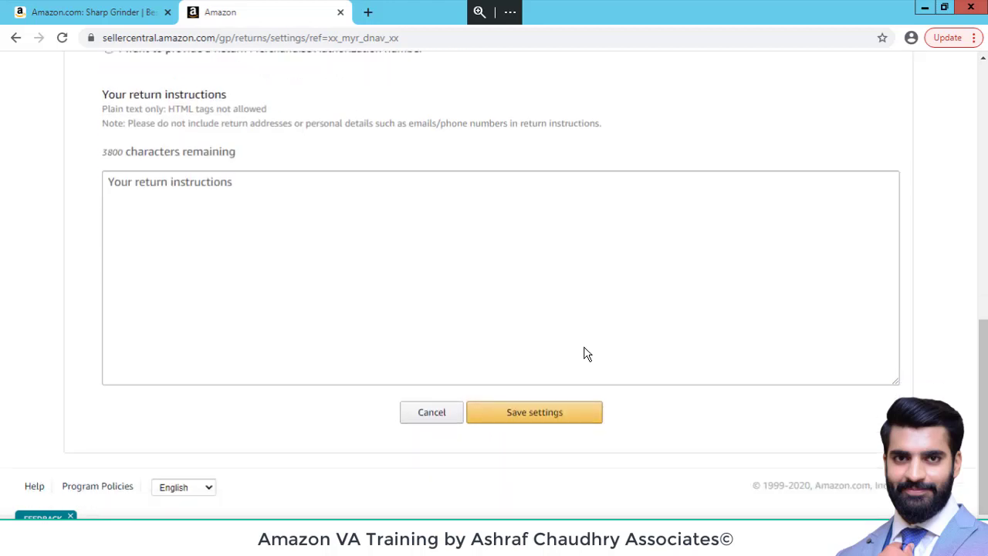
{"action": "scroll", "coordinate": [587, 353], "scroll_direction": "up", "scroll_amount": 10}
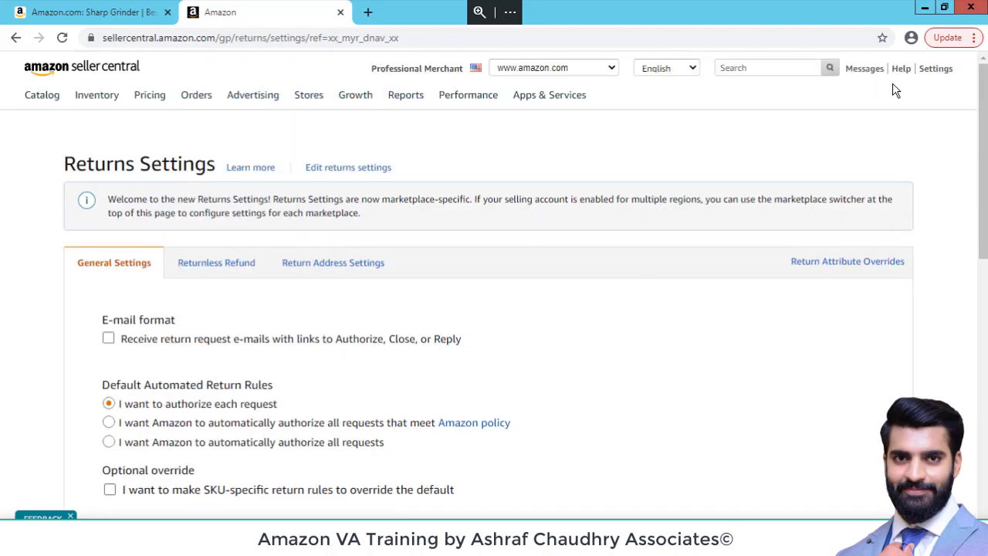
- Open Shipping Settings and review the migrated template's domestic regions, transit times and shipping fees
{"action": "mouse_move", "coordinate": [935, 77]}
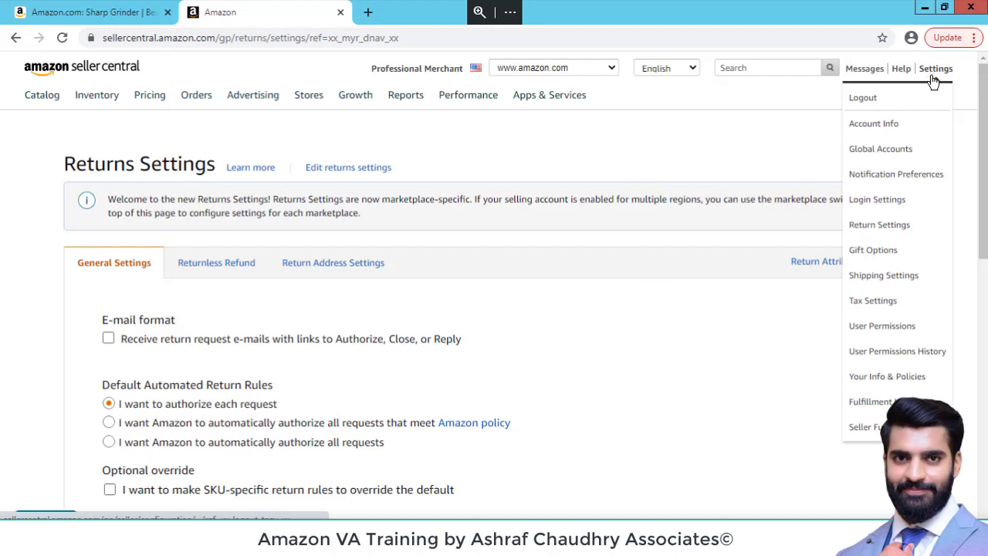
{"action": "left_click", "coordinate": [895, 275]}
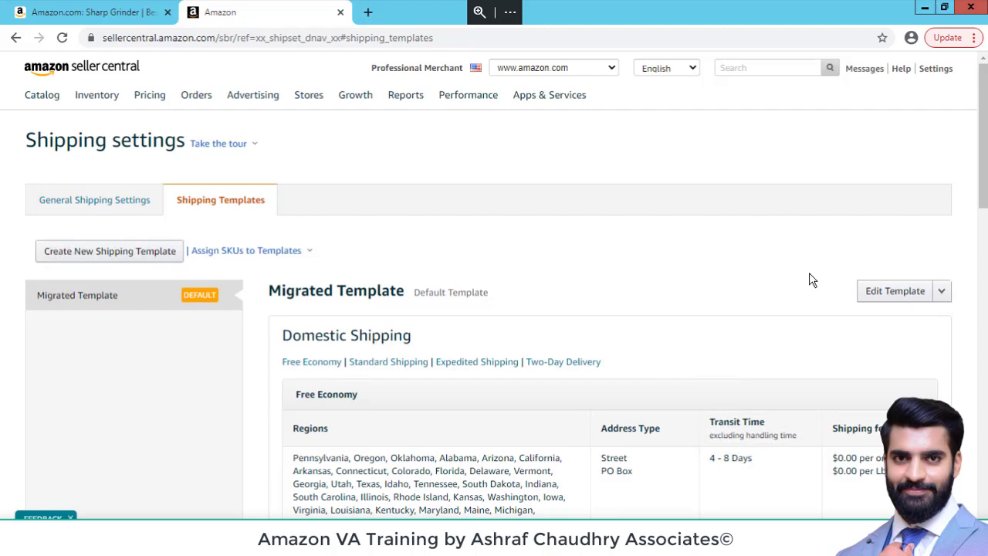
{"action": "scroll", "coordinate": [810, 275], "scroll_direction": "down", "scroll_amount": 7}
{"action": "scroll", "coordinate": [809, 273], "scroll_direction": "down", "scroll_amount": 3}
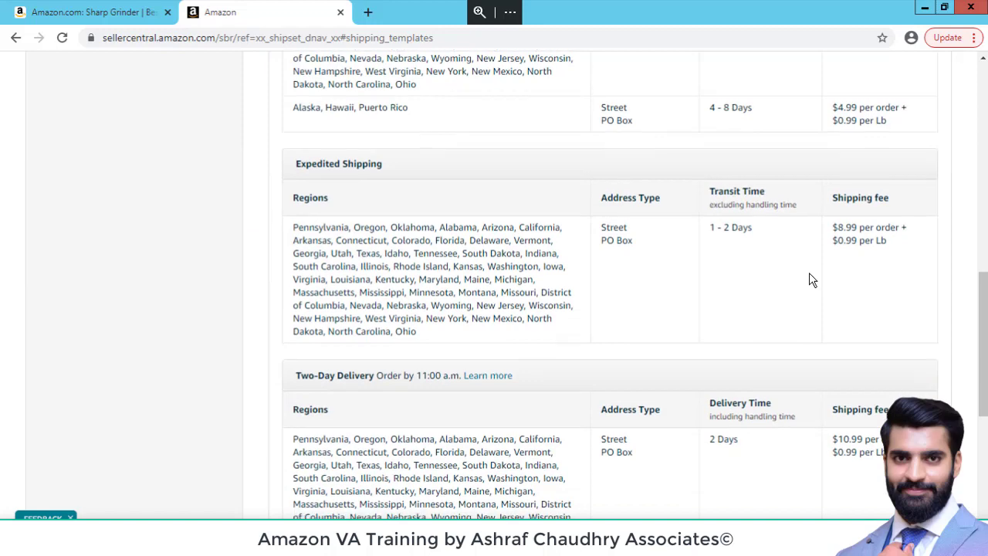
{"action": "scroll", "coordinate": [809, 280], "scroll_direction": "down", "scroll_amount": 4}
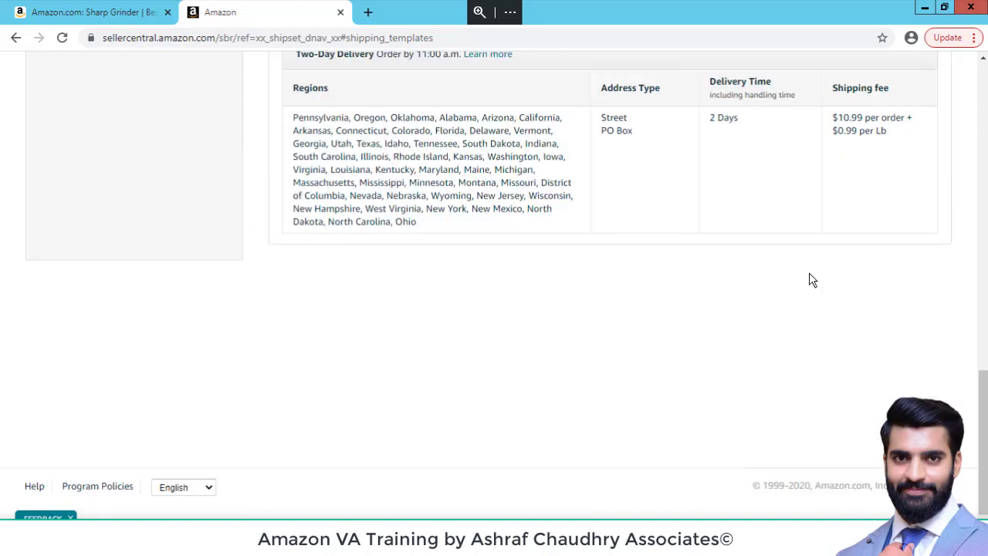
{"action": "scroll", "coordinate": [809, 281], "scroll_direction": "up", "scroll_amount": 15}
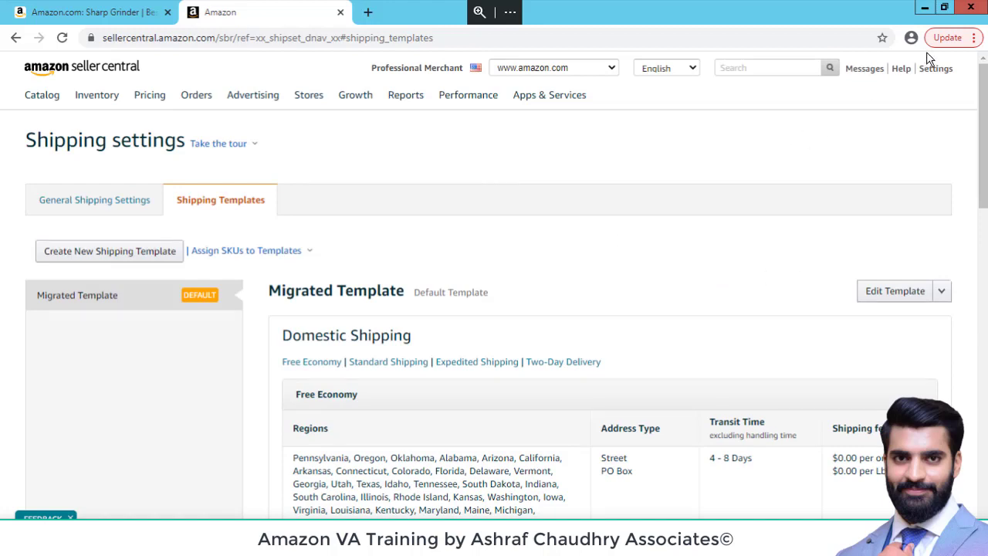
- Open User Permissions and review the current users, new user invitation and third-party developer sections
{"action": "mouse_move", "coordinate": [930, 72]}
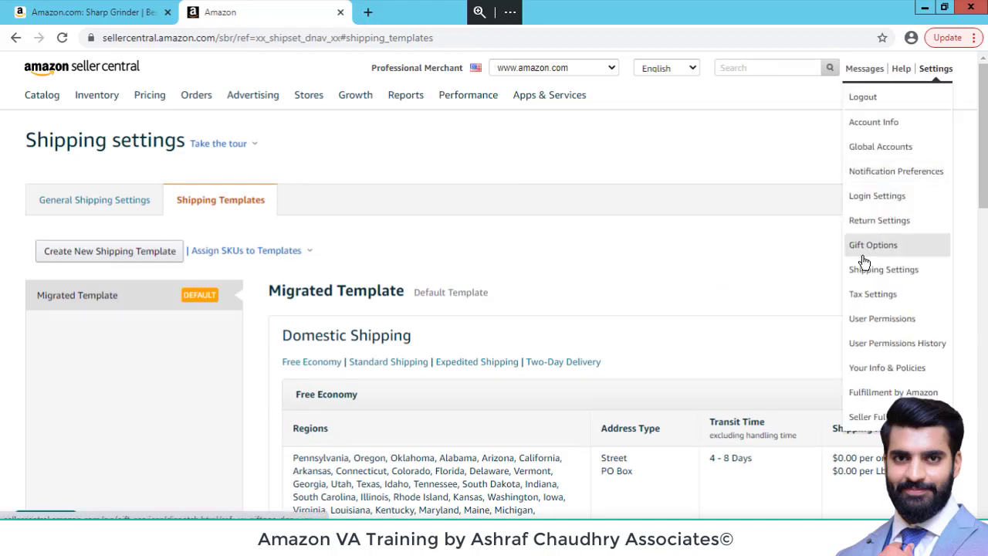
{"action": "left_click", "coordinate": [881, 320]}
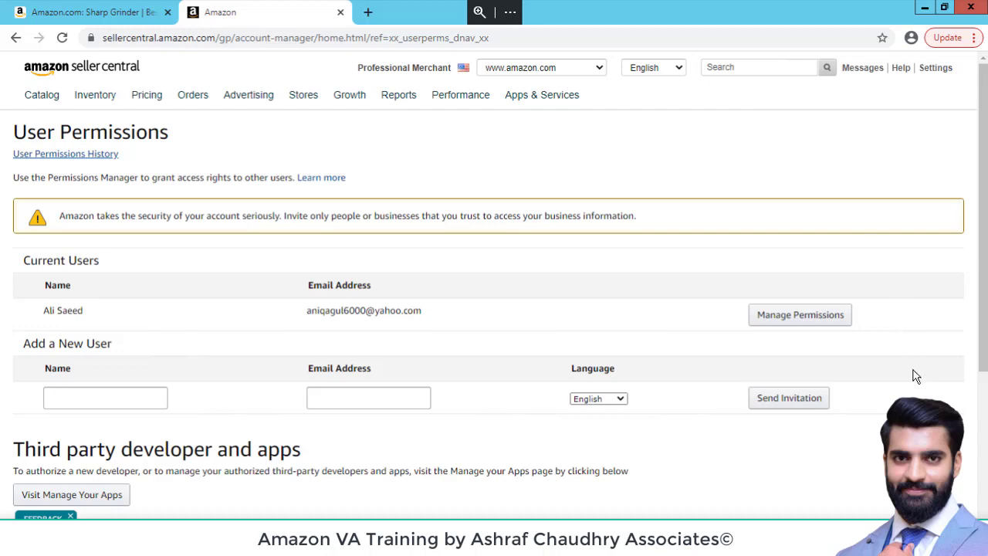
{"action": "scroll", "coordinate": [915, 376], "scroll_direction": "down", "scroll_amount": 5}
{"action": "scroll", "coordinate": [941, 160], "scroll_direction": "up", "scroll_amount": 5}
- Open the Fulfillment by Amazon settings and review the inbound, refurbishment, removal, barcode, multi-channel and product support sections
{"action": "mouse_move", "coordinate": [941, 77]}
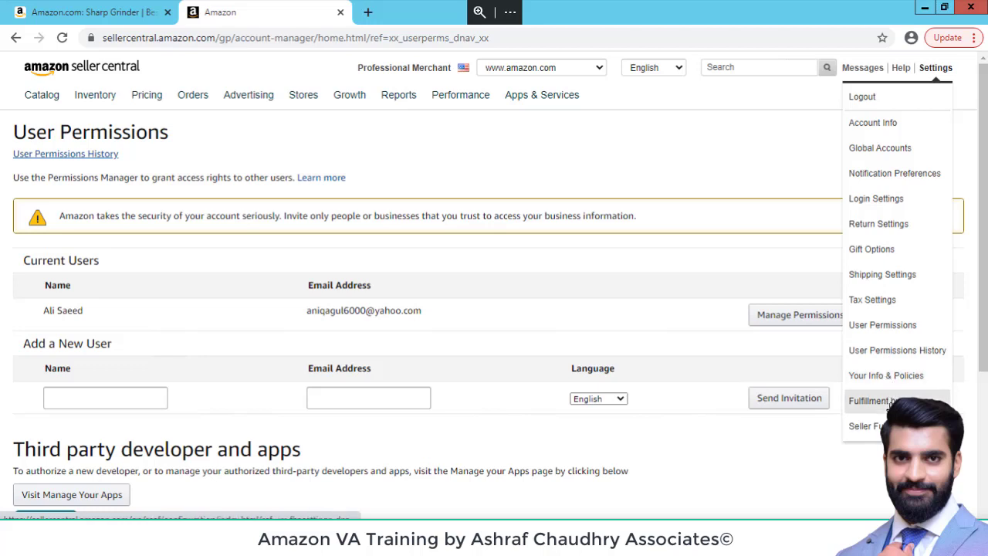
{"action": "left_click", "coordinate": [891, 405]}
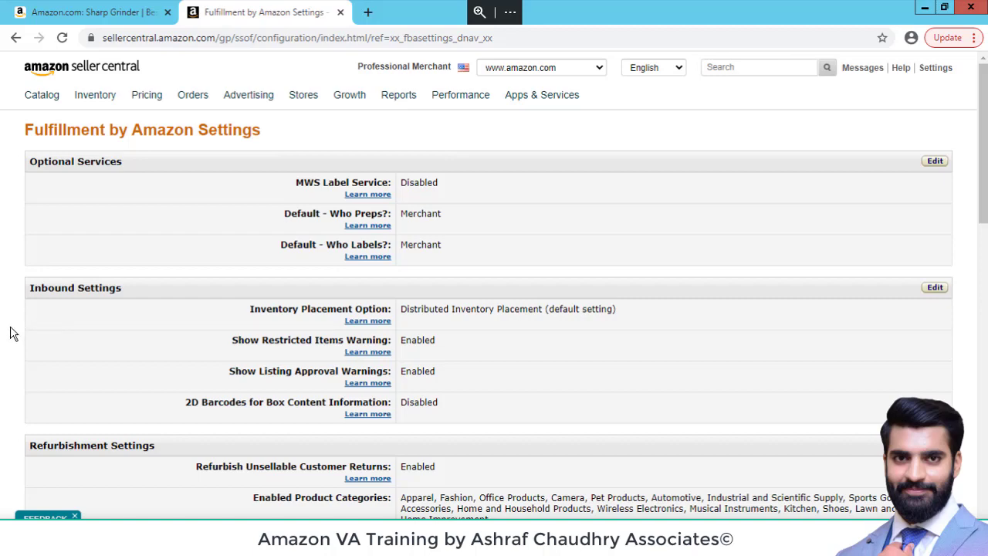
{"action": "scroll", "coordinate": [12, 333], "scroll_direction": "down", "scroll_amount": 1}
{"action": "scroll", "coordinate": [9, 334], "scroll_direction": "down", "scroll_amount": 3}
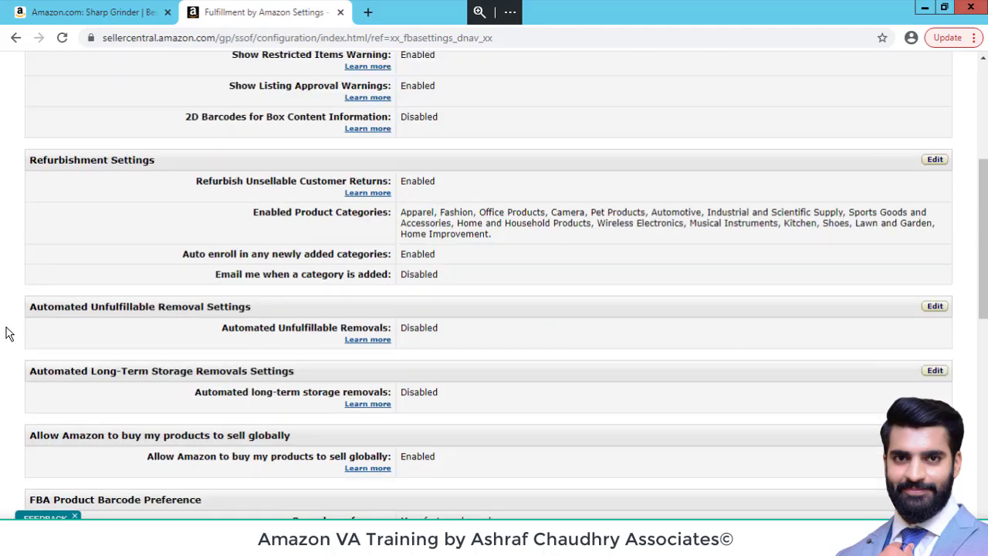
{"action": "scroll", "coordinate": [9, 334], "scroll_direction": "down", "scroll_amount": 4}
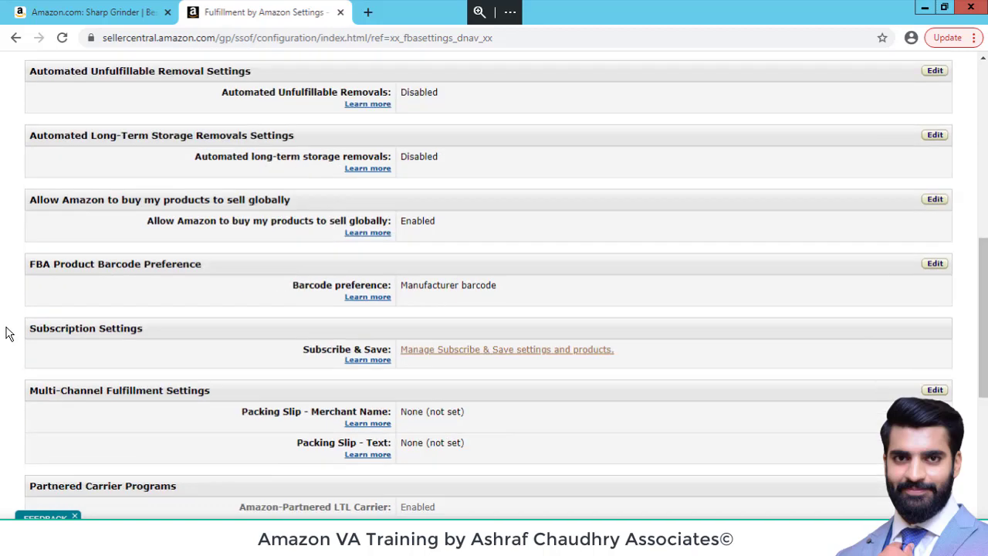
{"action": "scroll", "coordinate": [10, 333], "scroll_direction": "down", "scroll_amount": 1}
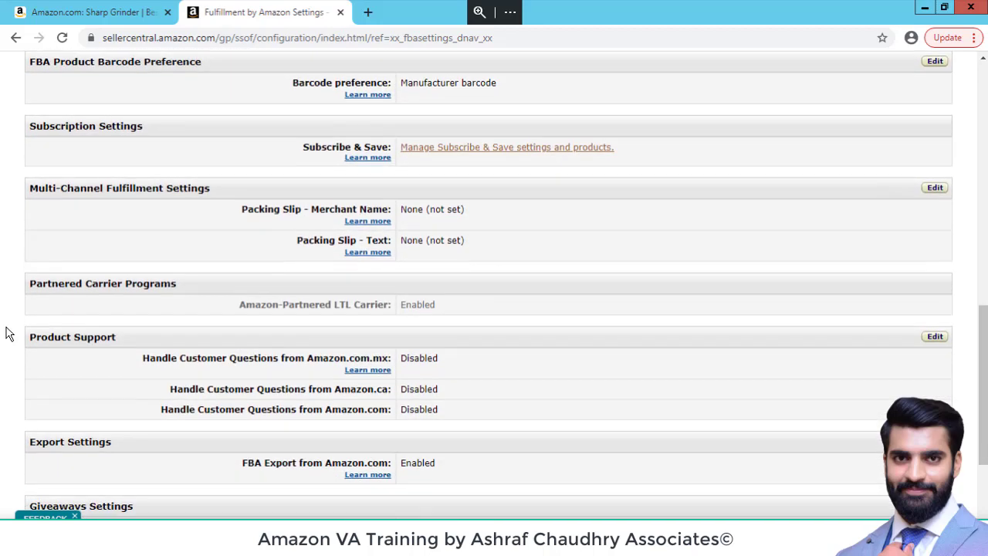
{"action": "scroll", "coordinate": [9, 334], "scroll_direction": "up", "scroll_amount": 1}
{"action": "scroll", "coordinate": [9, 333], "scroll_direction": "up", "scroll_amount": 8}
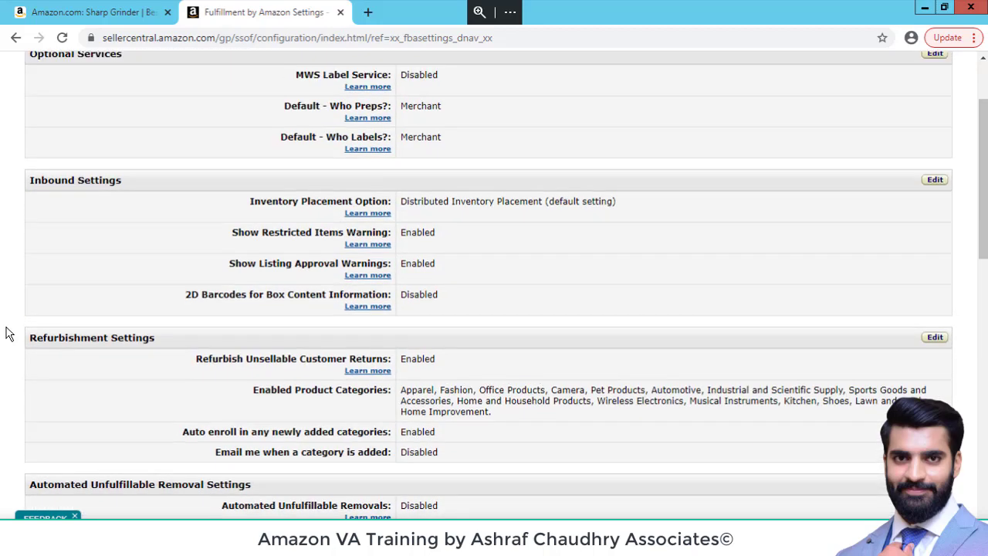
{"action": "scroll", "coordinate": [9, 333], "scroll_direction": "up", "scroll_amount": 2}
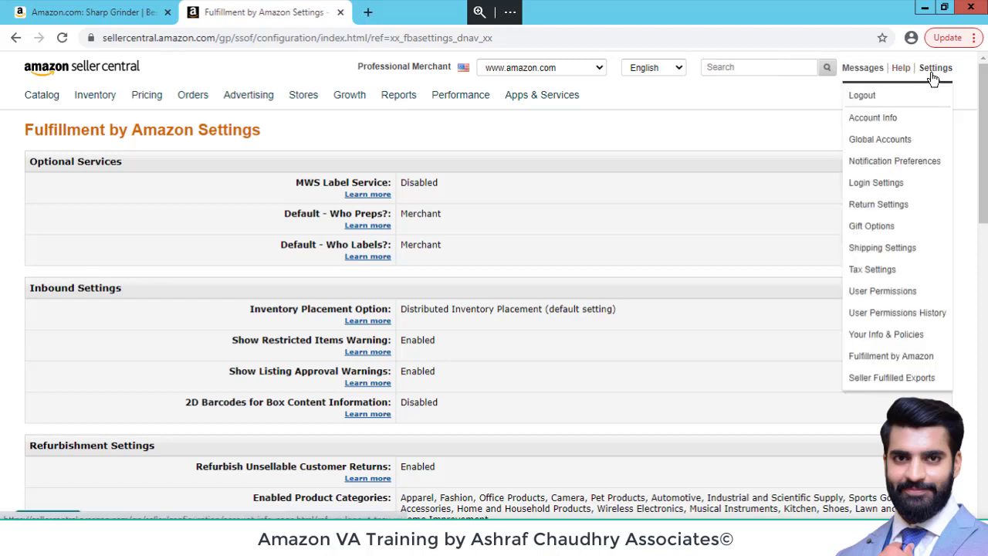
- Return to the Seller Central home page and view the buyer messages breakdown by marketplace
{"action": "left_click", "coordinate": [99, 70]}
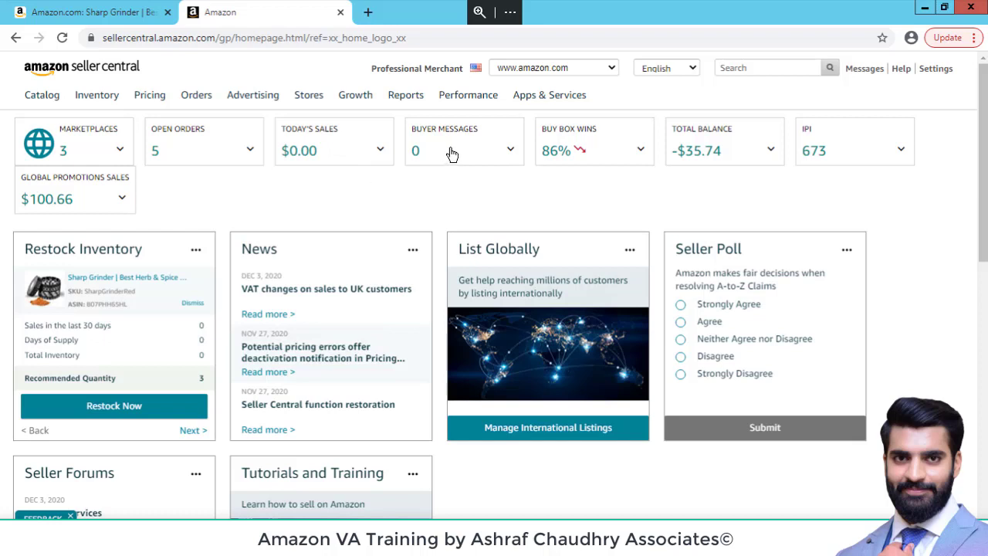
{"action": "left_click", "coordinate": [511, 152]}
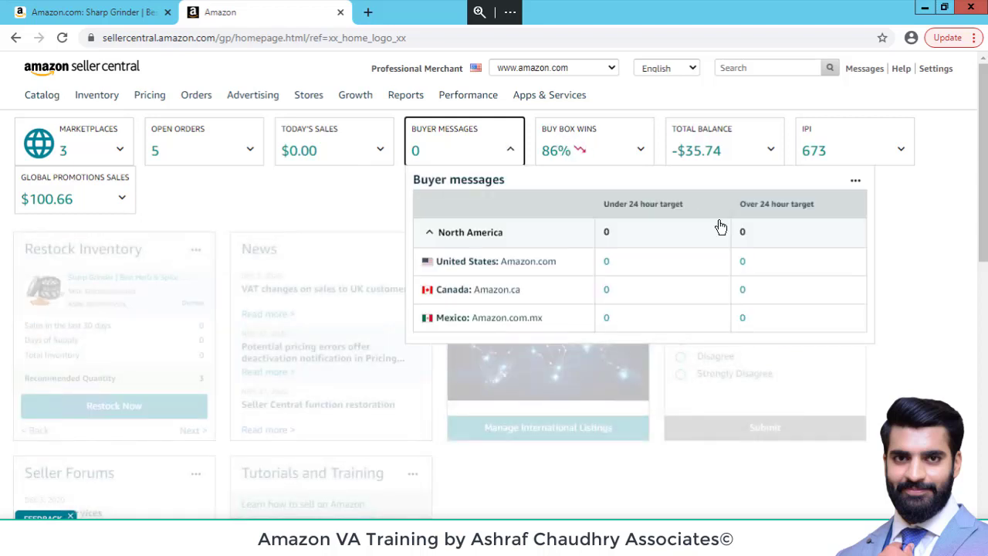
{"action": "left_click", "coordinate": [941, 221]}
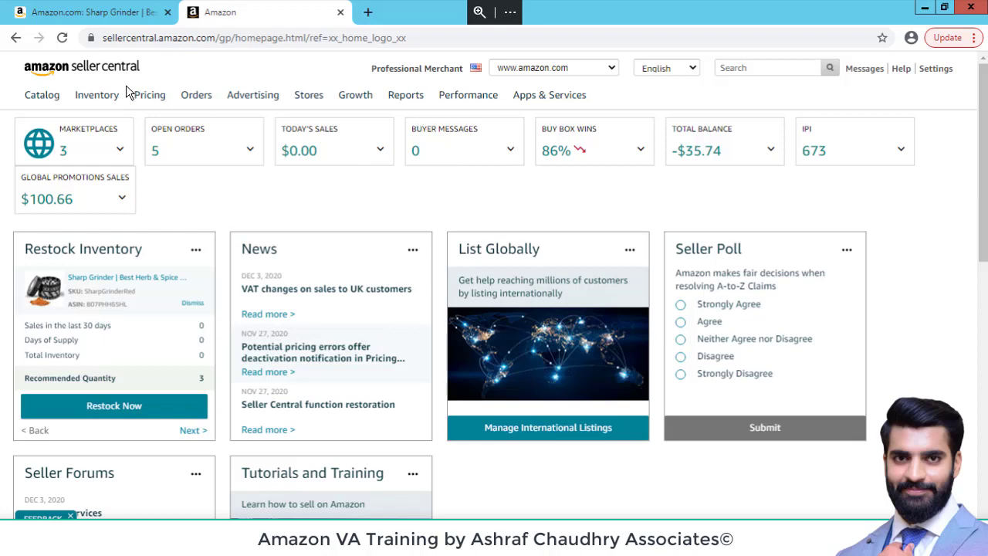
- Open the Add Products page from the catalog options and view the ways to list a product
{"action": "mouse_move", "coordinate": [39, 101]}
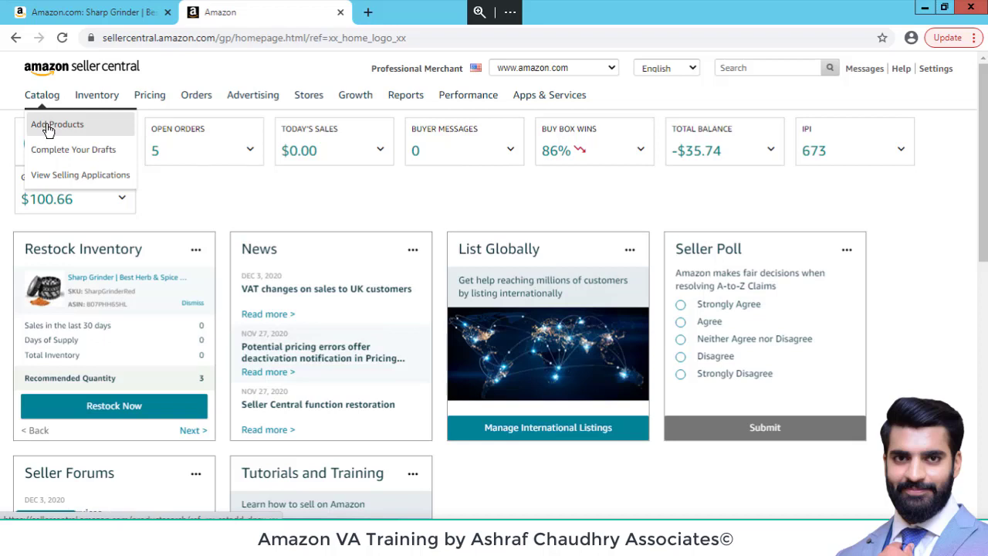
{"action": "left_click", "coordinate": [47, 129]}
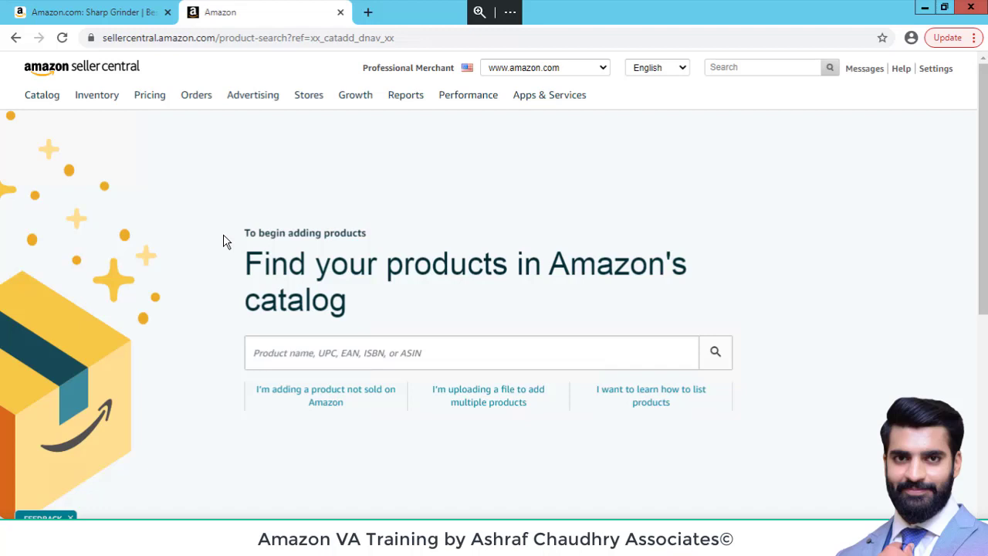
{"action": "left_click", "coordinate": [747, 74]}
- Open Manage Inventory and review the listed products and their variations
{"action": "mouse_move", "coordinate": [41, 104]}
{"action": "mouse_move", "coordinate": [108, 106]}
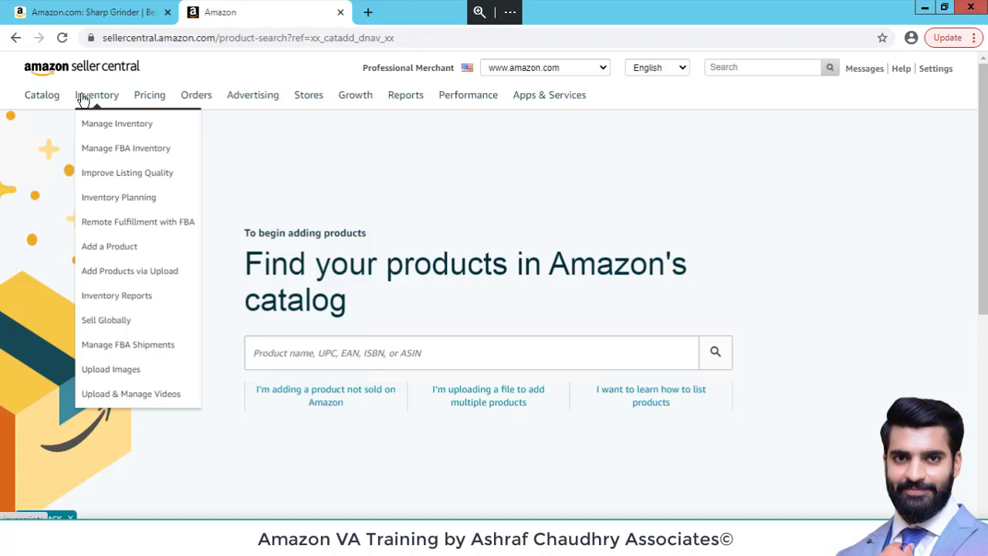
{"action": "left_click", "coordinate": [99, 126]}
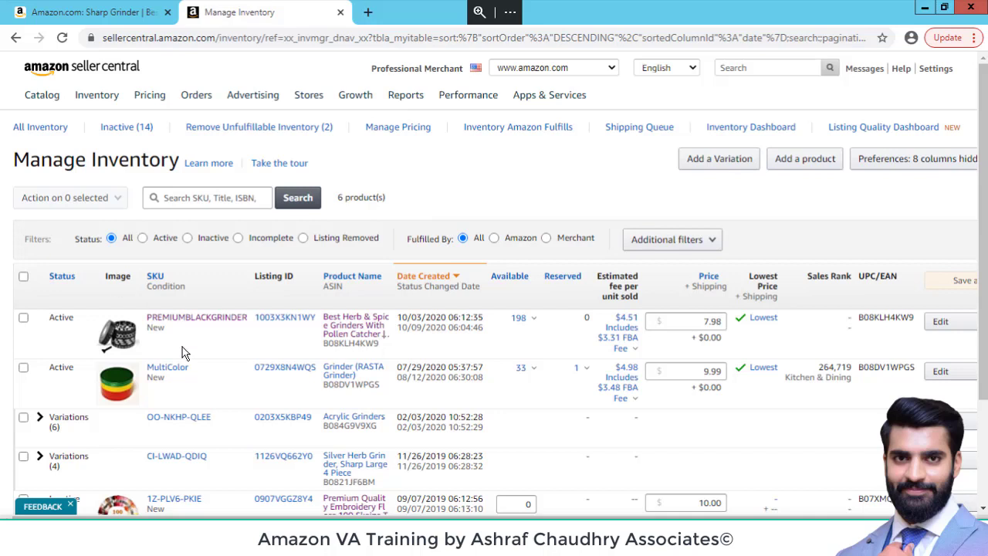
{"action": "scroll", "coordinate": [183, 353], "scroll_direction": "down", "scroll_amount": 2}
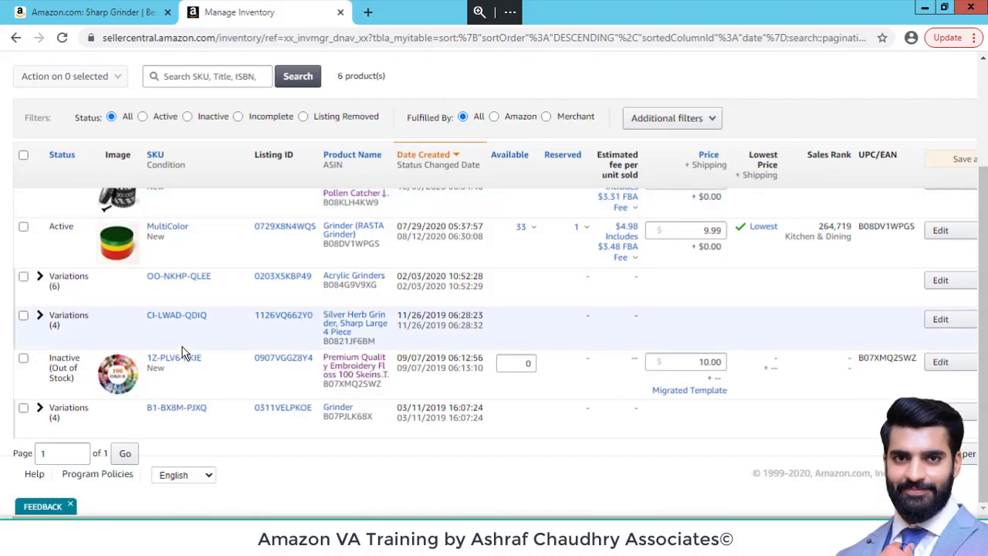
{"action": "scroll", "coordinate": [183, 353], "scroll_direction": "up", "scroll_amount": 2}
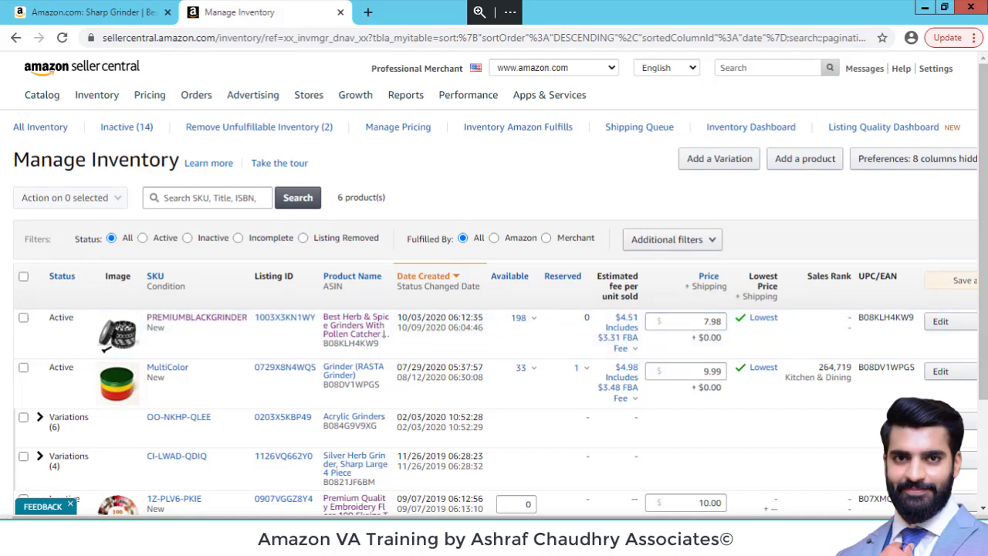
- View the available listing actions for the PREMIUMBLACKGRINDER product and close them without choosing one
{"action": "scroll", "coordinate": [489, 289], "scroll_direction": "right", "scroll_amount": 2}
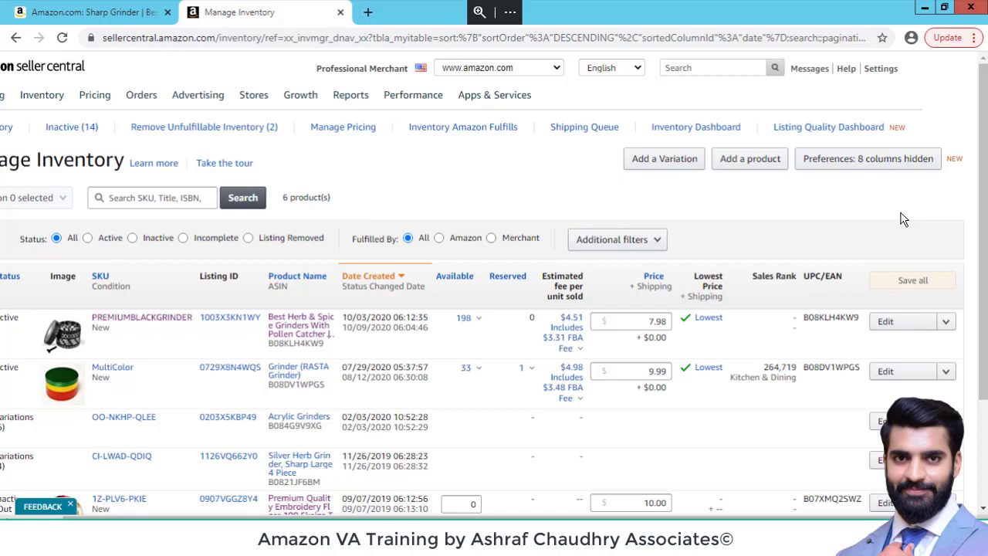
{"action": "left_click", "coordinate": [946, 323]}
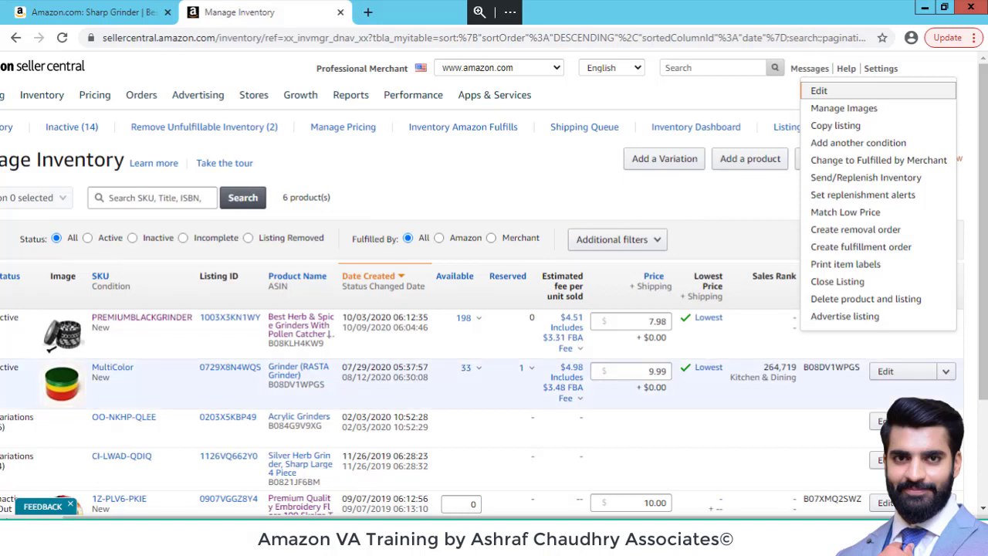
{"action": "scroll", "coordinate": [262, 308], "scroll_direction": "left", "scroll_amount": 2}
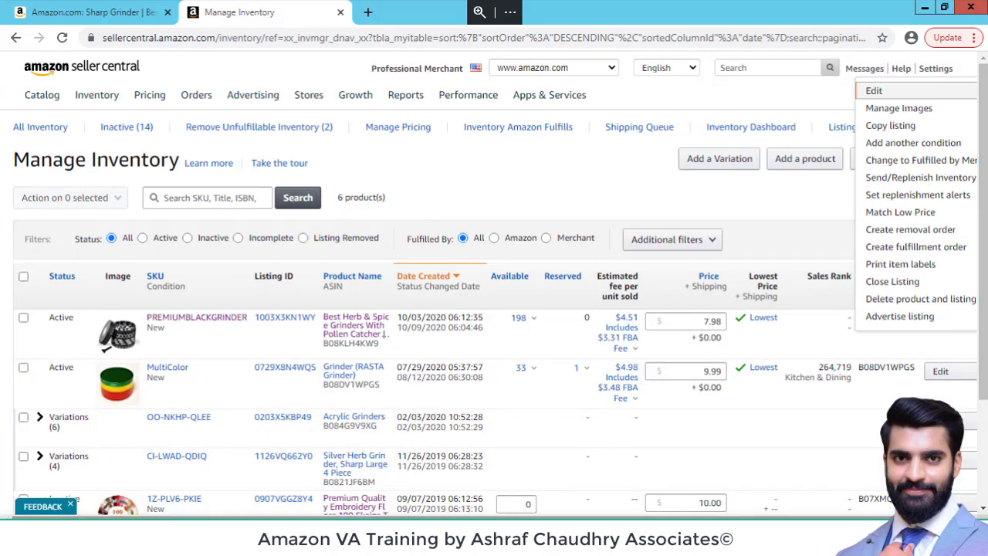
{"action": "left_click", "coordinate": [454, 205]}
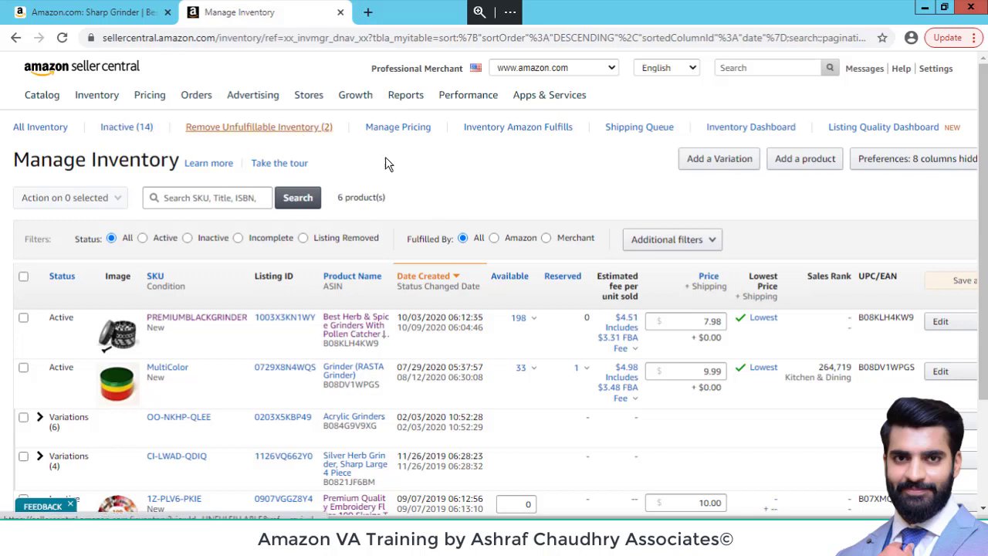
- Open the Shipping Queue and review the summary and tracking details of the deleted 200-unit shipment
{"action": "left_click", "coordinate": [631, 130]}
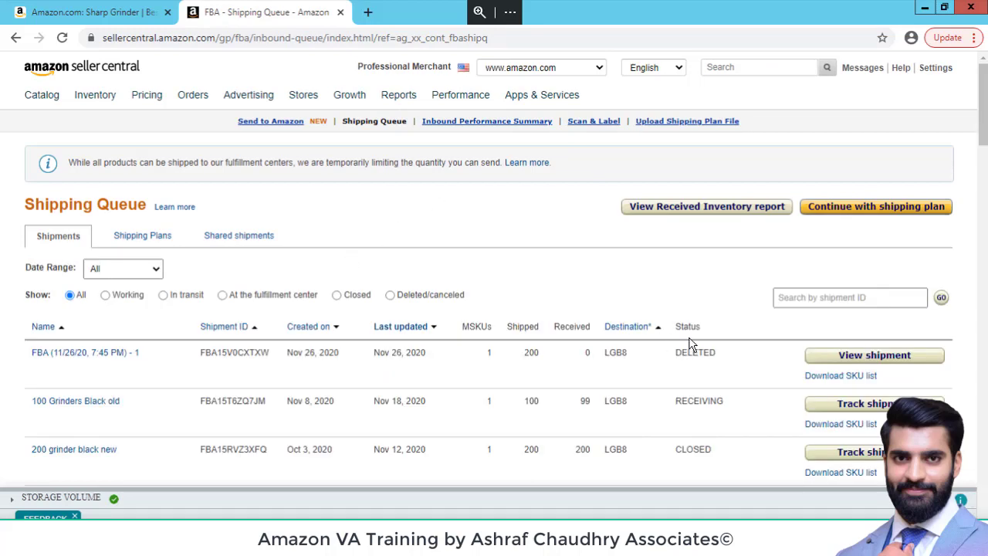
{"action": "left_click", "coordinate": [855, 361]}
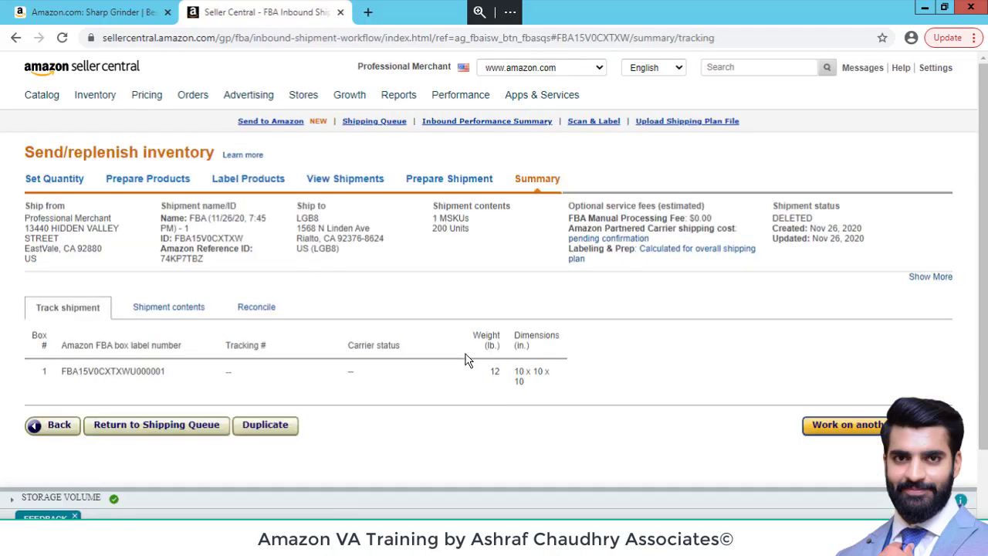
{"action": "scroll", "coordinate": [465, 360], "scroll_direction": "down", "scroll_amount": 1}
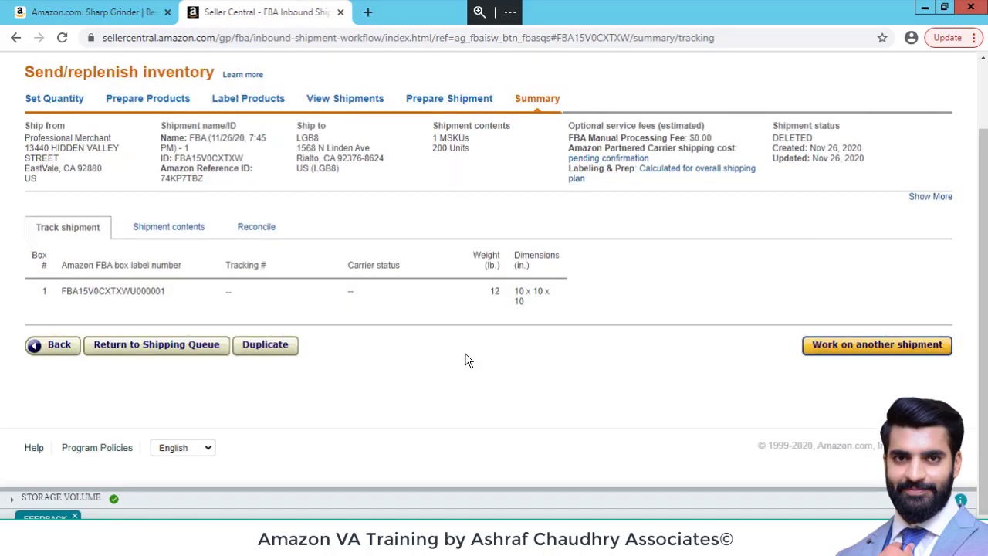
{"action": "scroll", "coordinate": [466, 361], "scroll_direction": "up", "scroll_amount": 1}
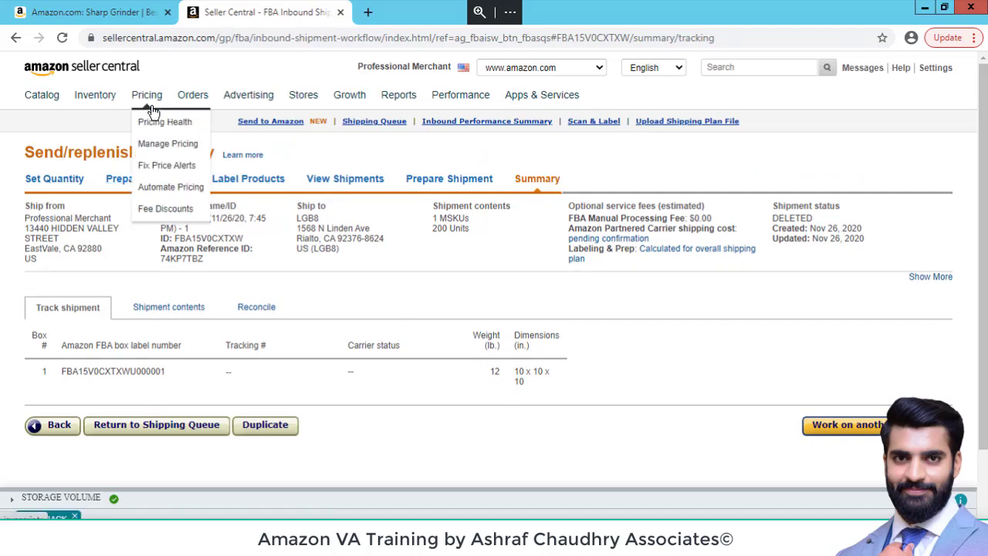
- Return to the Seller Central home page and open Manage Orders to view all Amazon-fulfilled orders
{"action": "left_click", "coordinate": [93, 71]}
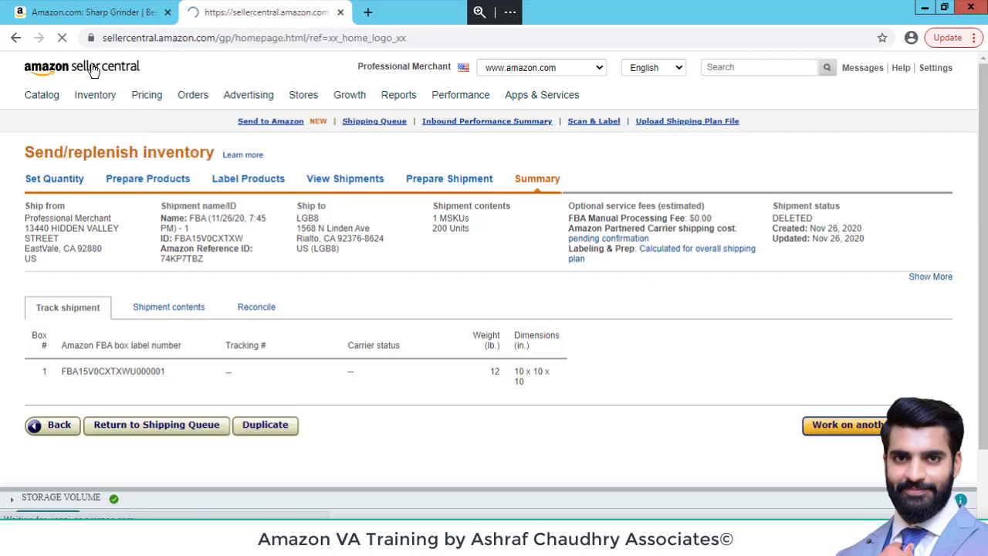
{"action": "mouse_move", "coordinate": [104, 99]}
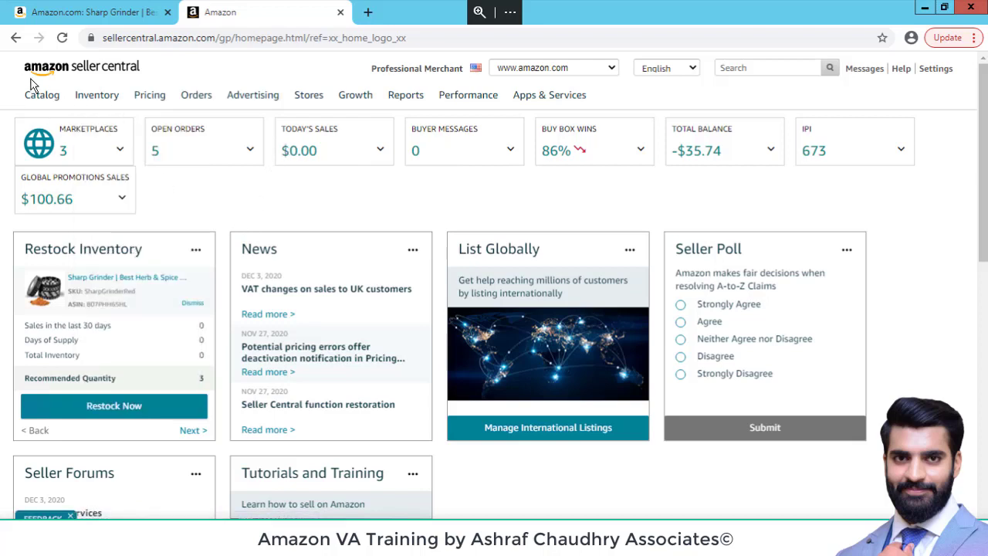
{"action": "mouse_move", "coordinate": [34, 91]}
{"action": "mouse_move", "coordinate": [143, 98]}
{"action": "mouse_move", "coordinate": [195, 96]}
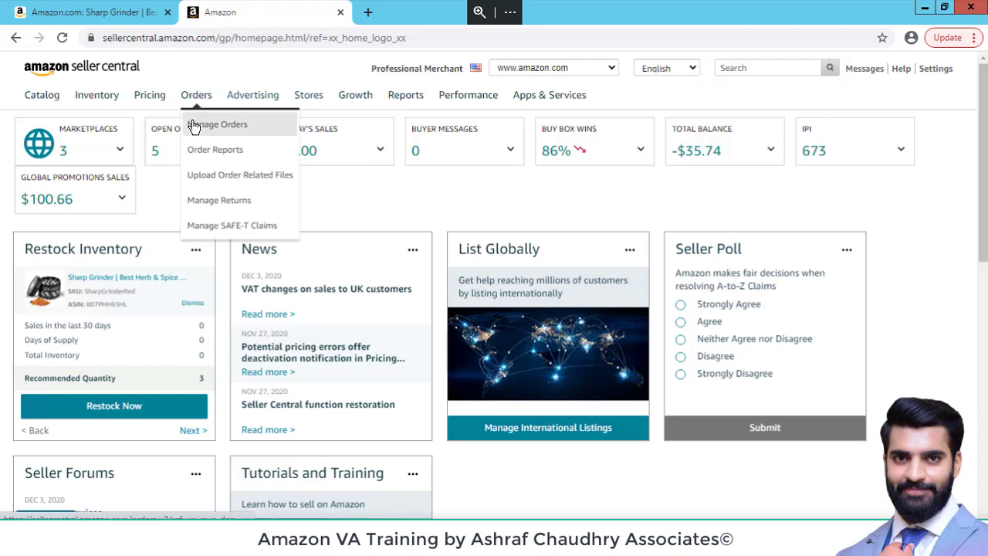
{"action": "left_click", "coordinate": [194, 128]}
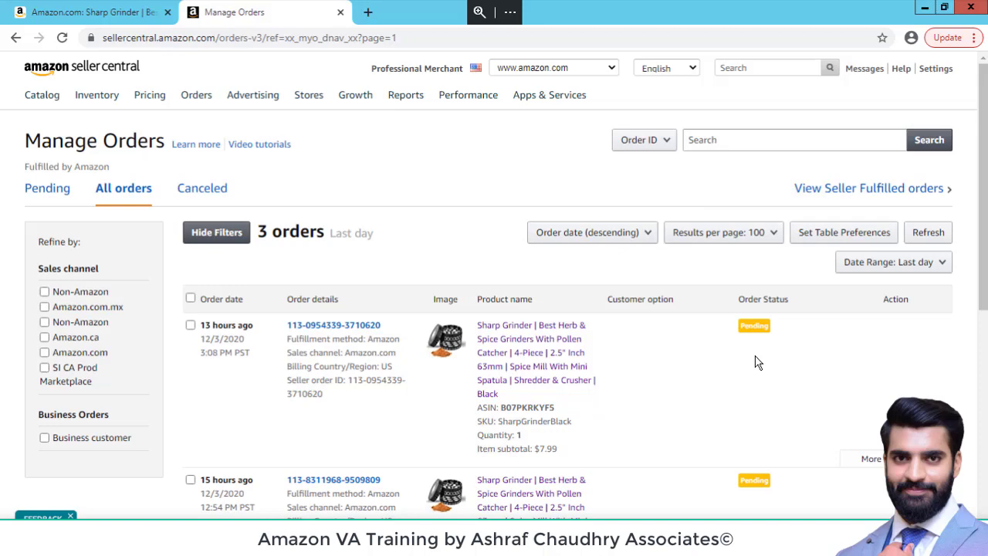
- Review the Amazon-fulfilled orders from the last day, including their order details, products and statuses
{"action": "scroll", "coordinate": [756, 363], "scroll_direction": "down", "scroll_amount": 1}
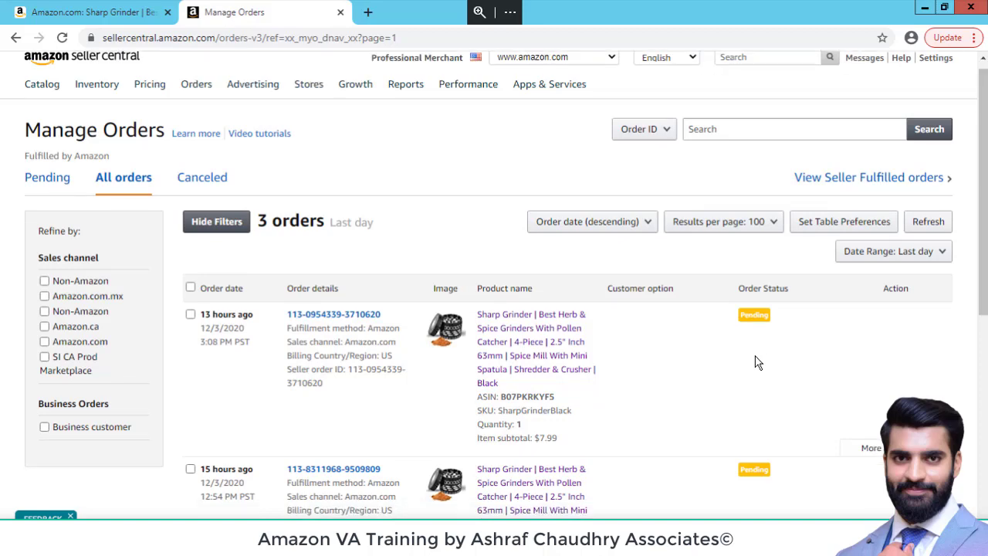
{"action": "scroll", "coordinate": [756, 363], "scroll_direction": "down", "scroll_amount": 2}
{"action": "scroll", "coordinate": [757, 363], "scroll_direction": "down", "scroll_amount": 3}
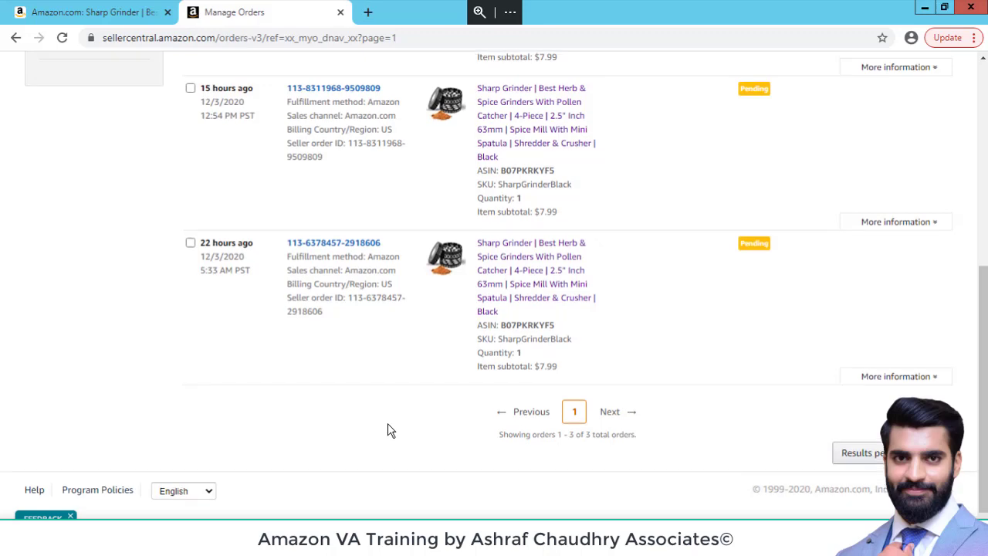
{"action": "scroll", "coordinate": [387, 424], "scroll_direction": "up", "scroll_amount": 5}
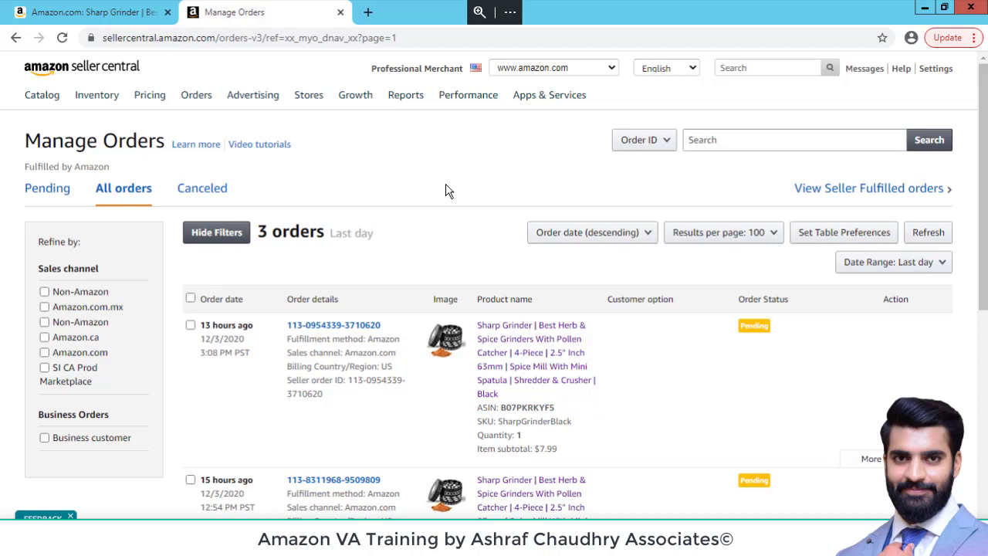
- Search Manage Orders for a previously used order ID and review that order's summary, contents and sales proceeds
{"action": "left_click", "coordinate": [754, 138]}
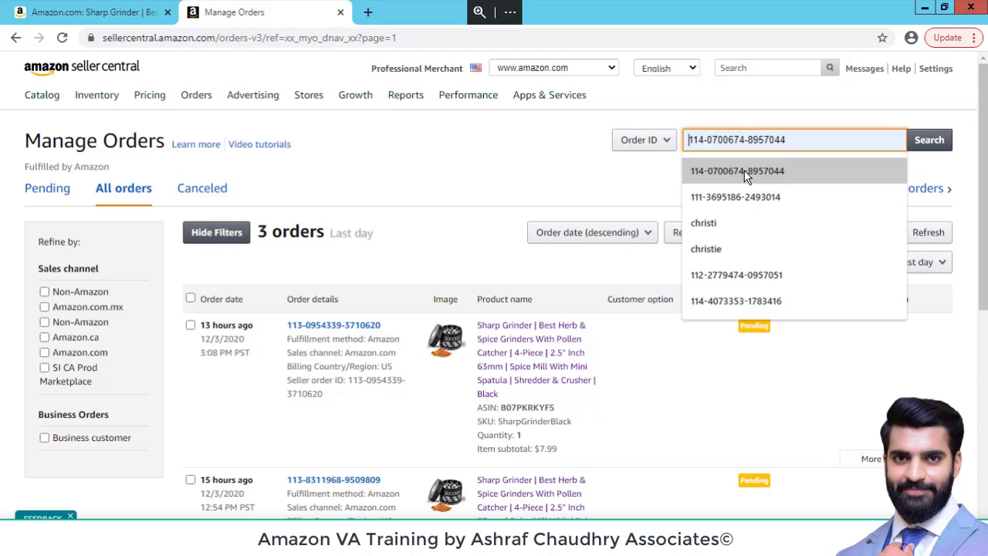
{"action": "left_click", "coordinate": [745, 172]}
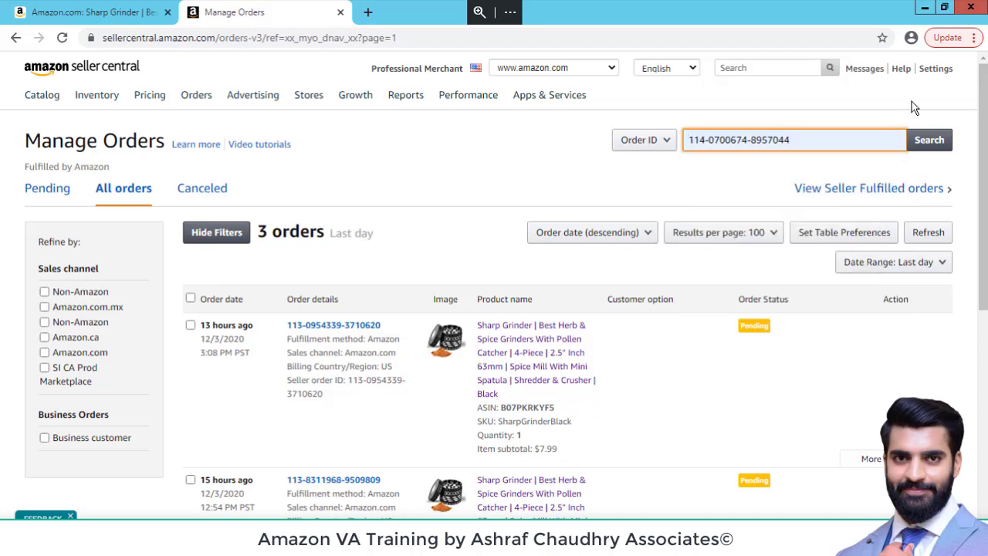
{"action": "left_click", "coordinate": [928, 141]}
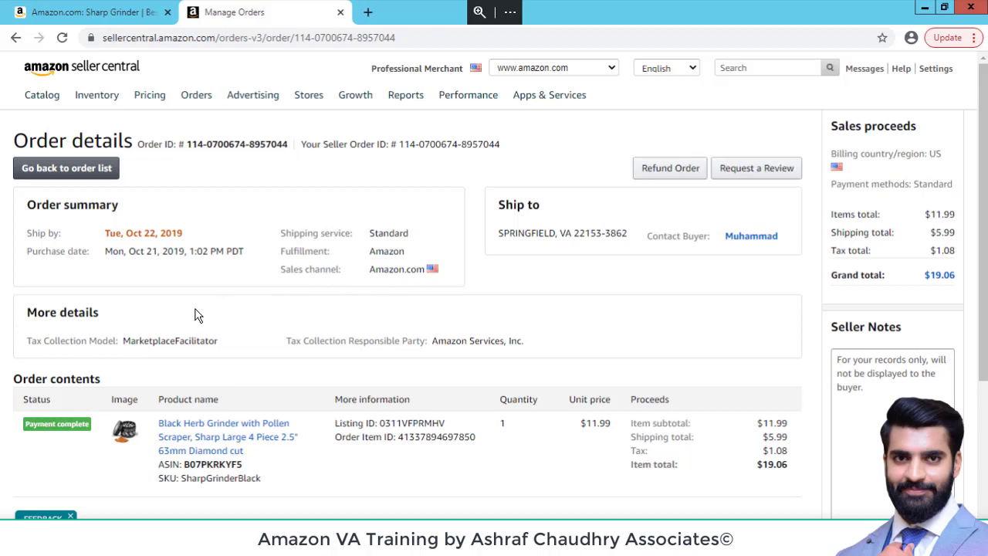
{"action": "scroll", "coordinate": [194, 317], "scroll_direction": "down", "scroll_amount": 3}
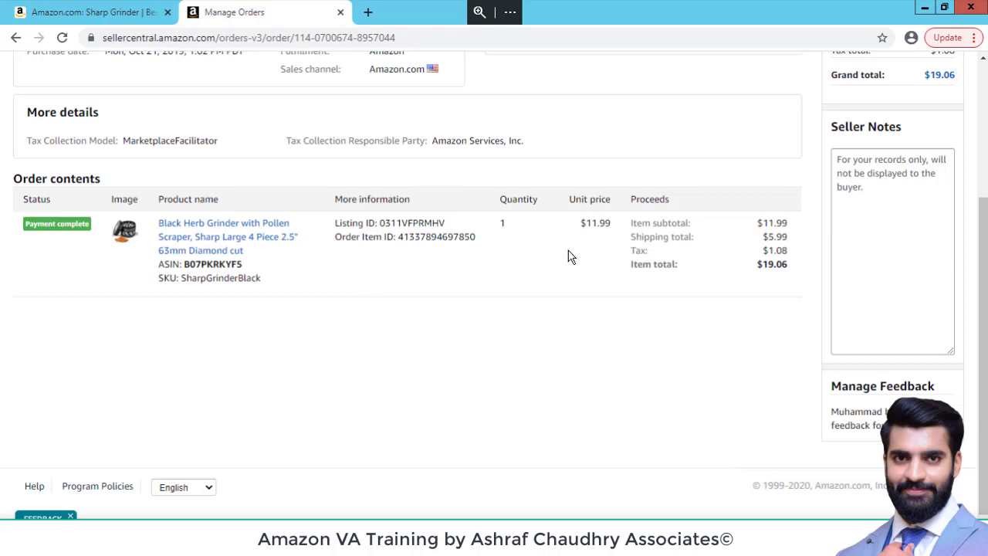
{"action": "scroll", "coordinate": [569, 257], "scroll_direction": "up", "scroll_amount": 3}
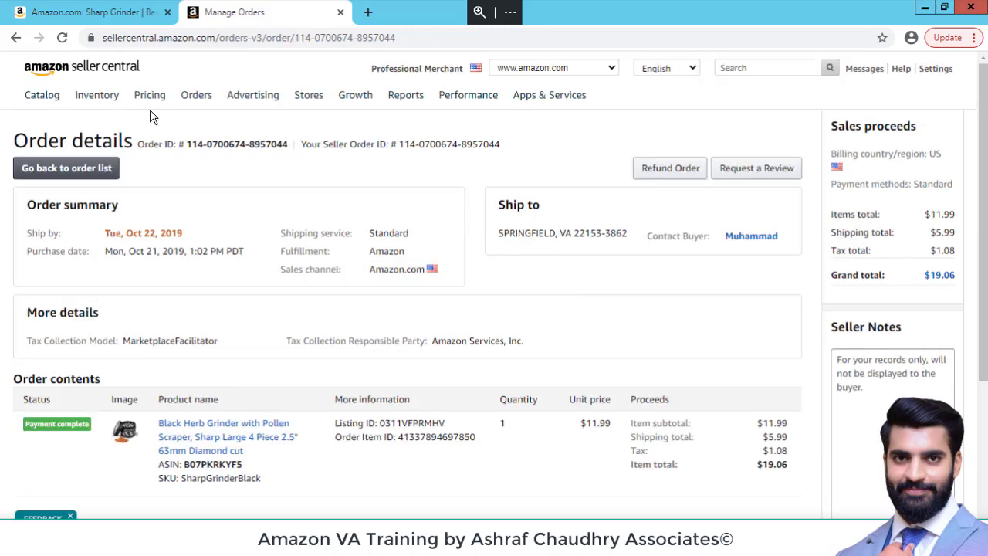
- Open Manage Returns and show all seller-fulfilled return requests
{"action": "mouse_move", "coordinate": [193, 100]}
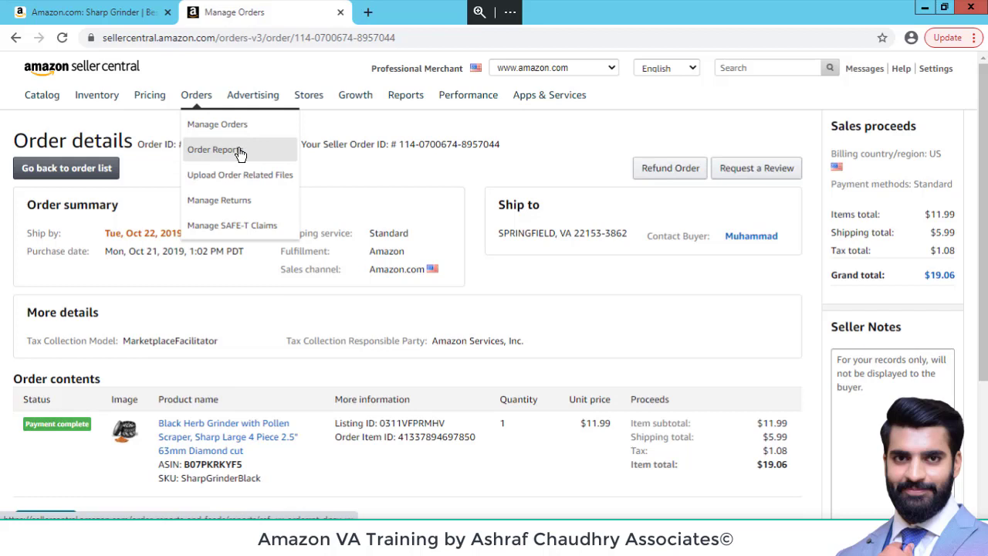
{"action": "left_click", "coordinate": [222, 209]}
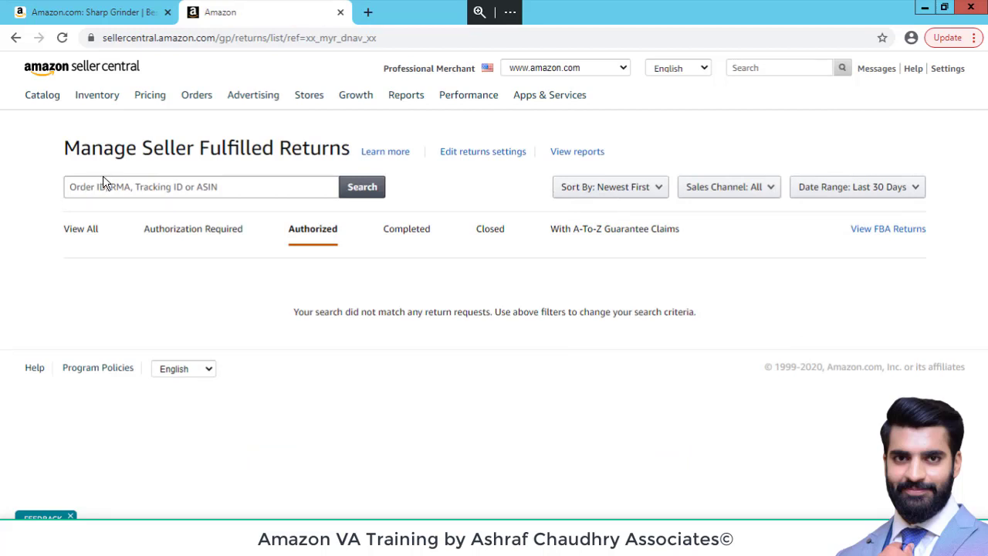
{"action": "left_click", "coordinate": [86, 231]}
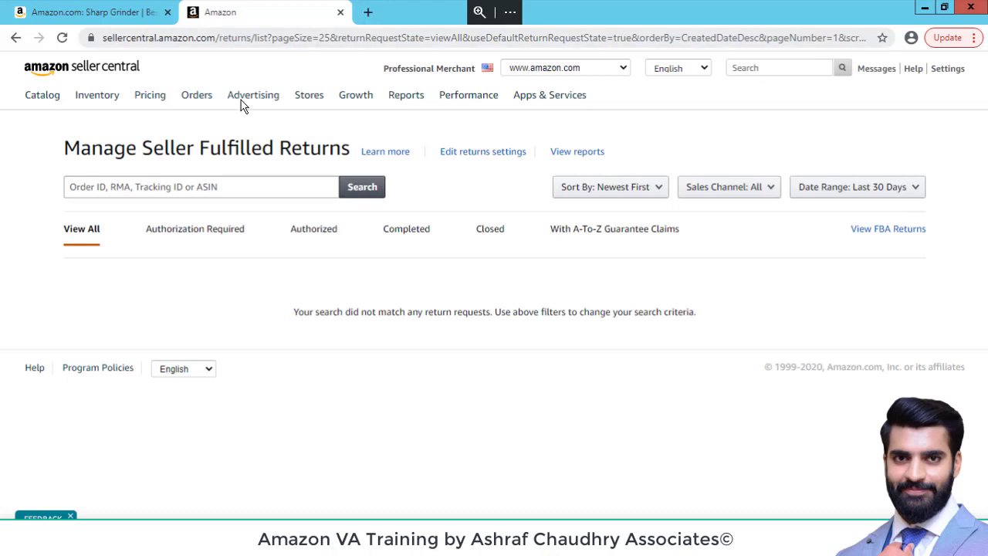
- Open the advertising Campaign Manager and look through the whole list of campaigns with their statuses, targeting types and budgets
{"action": "mouse_move", "coordinate": [242, 103]}
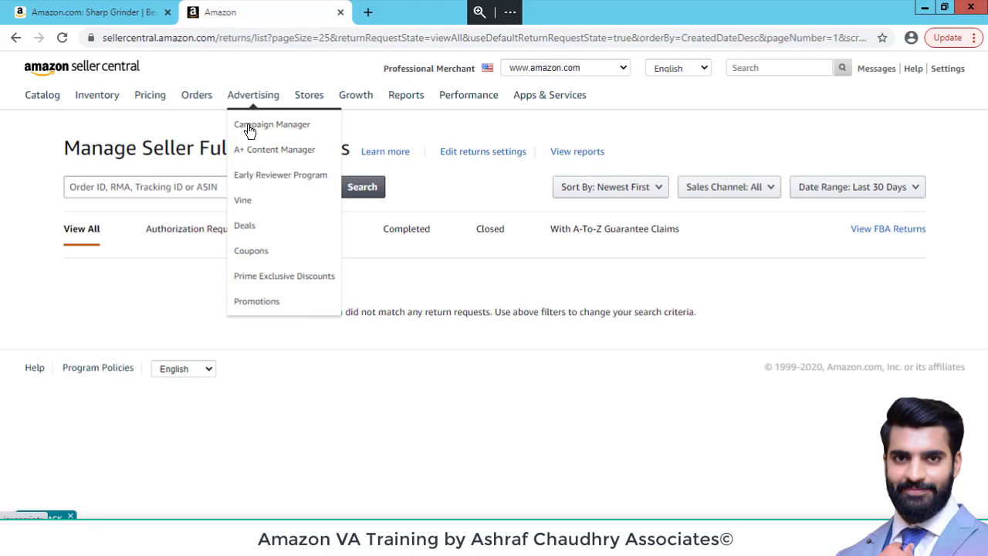
{"action": "left_click", "coordinate": [249, 130]}
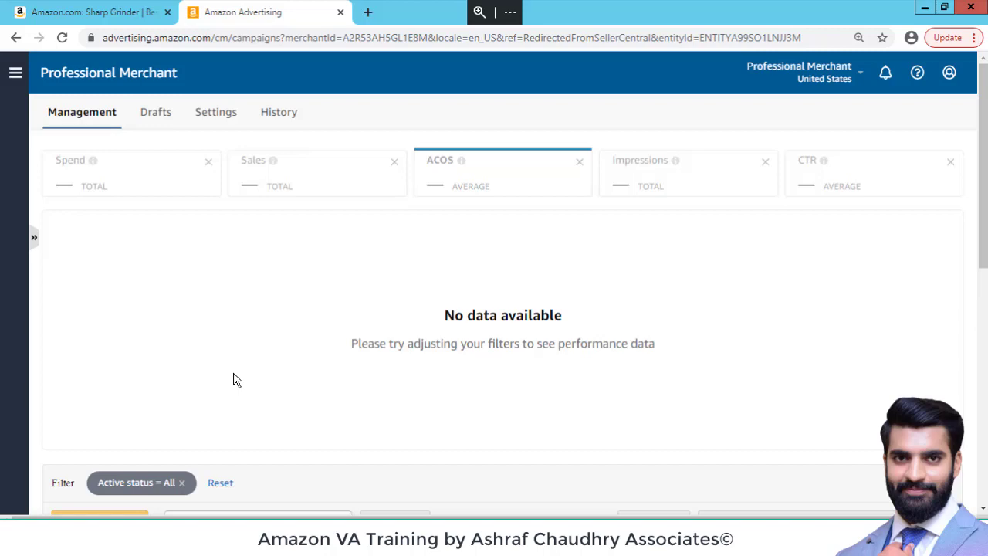
{"action": "scroll", "coordinate": [236, 380], "scroll_direction": "down", "scroll_amount": 4}
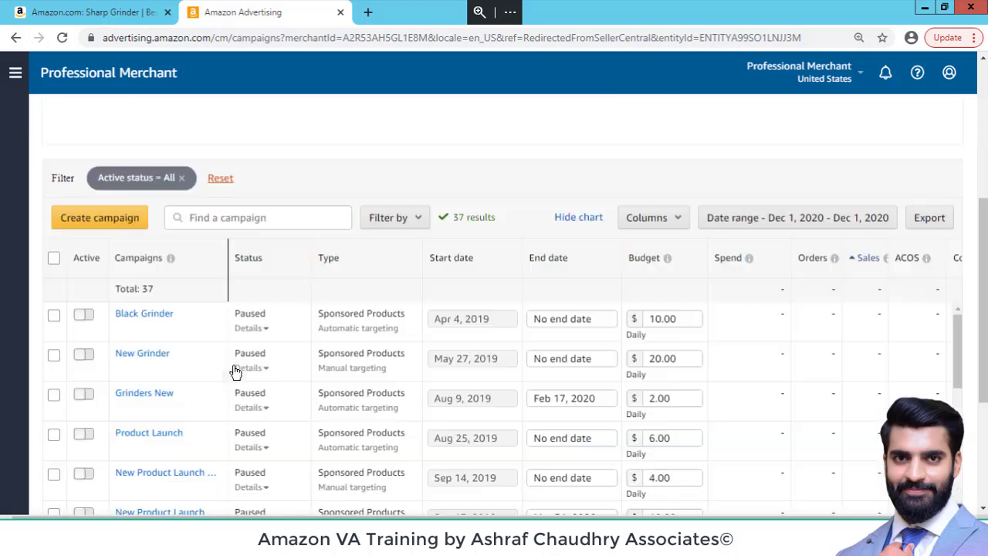
{"action": "scroll", "coordinate": [236, 373], "scroll_direction": "down", "scroll_amount": 3}
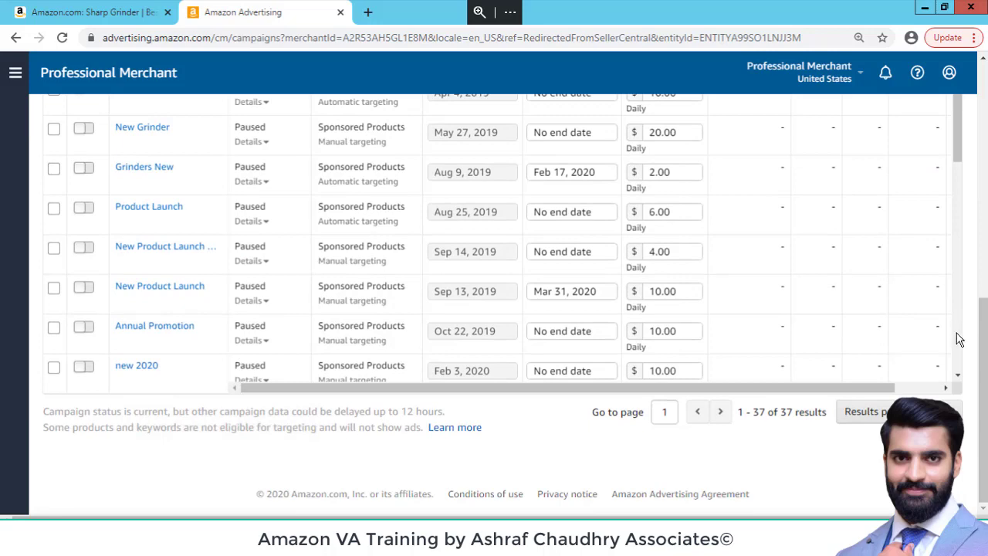
{"action": "scroll", "coordinate": [957, 340], "scroll_direction": "down", "scroll_amount": 12}
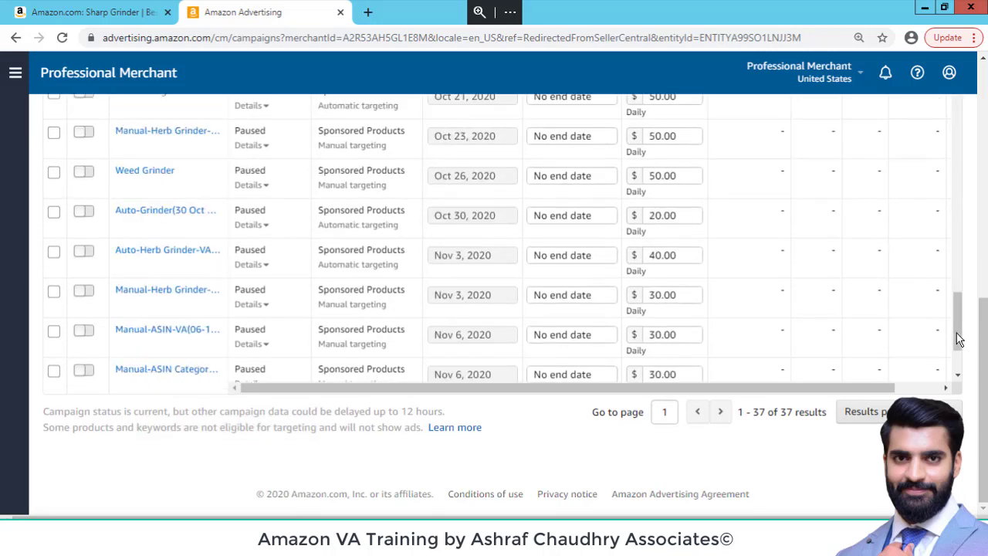
{"action": "scroll", "coordinate": [957, 369], "scroll_direction": "down", "scroll_amount": 3}
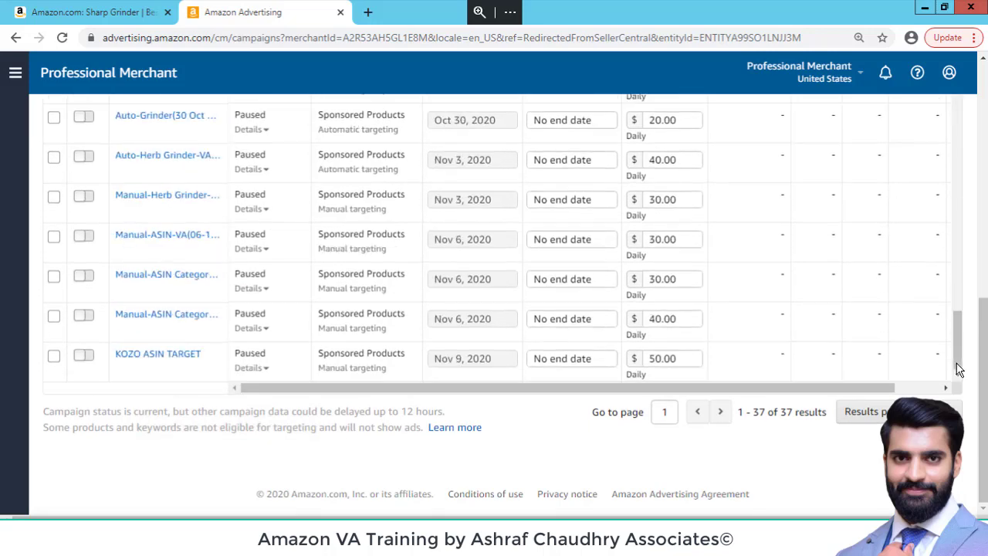
{"action": "scroll", "coordinate": [986, 71], "scroll_direction": "up", "scroll_amount": 10}
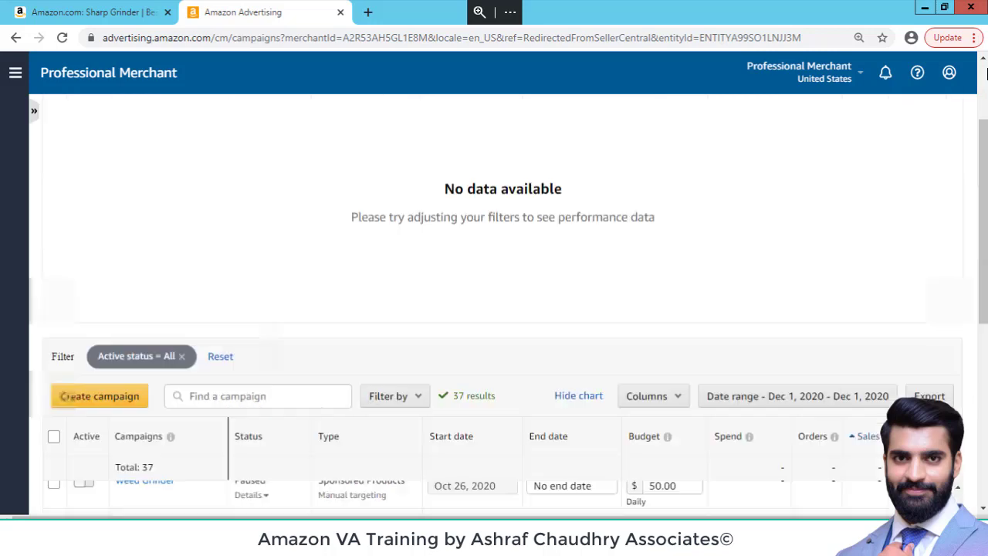
- Set the date range of the campaign performance data to Lifetime
{"action": "left_click", "coordinate": [984, 512]}
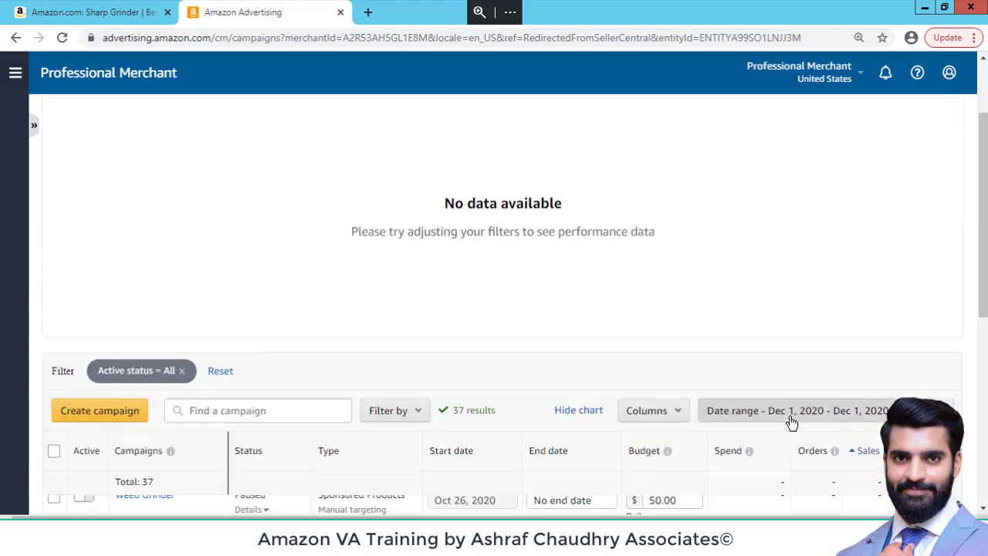
{"action": "left_click", "coordinate": [790, 413]}
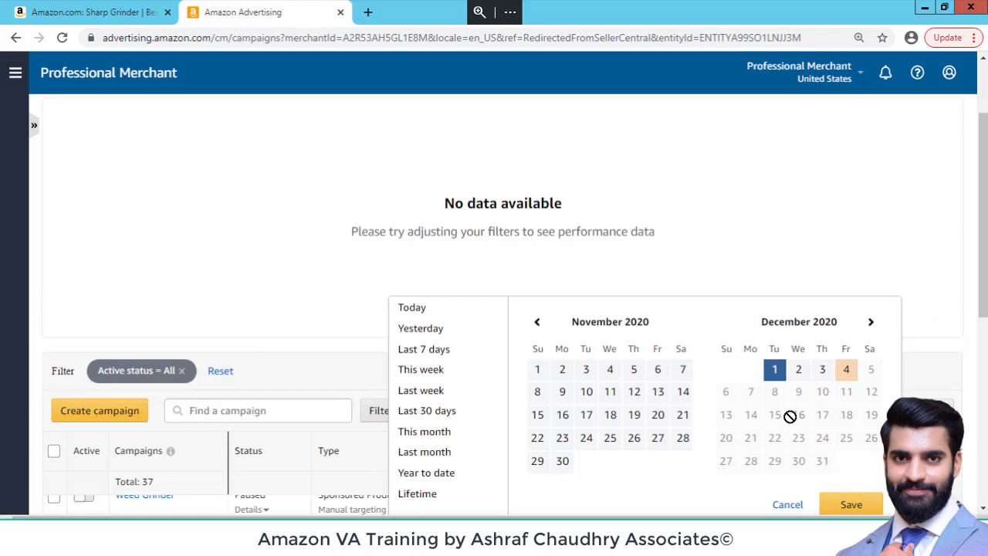
{"action": "left_click", "coordinate": [538, 371]}
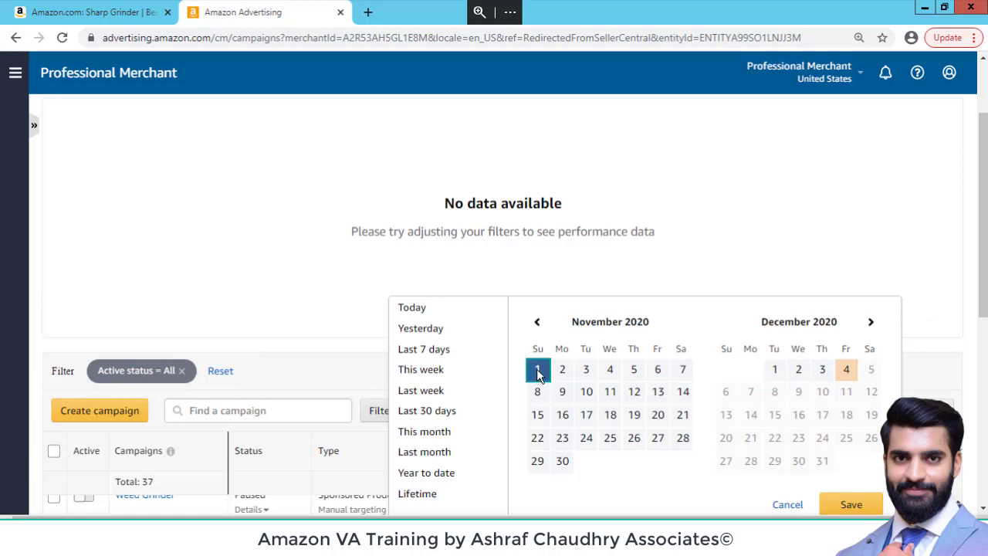
{"action": "left_click", "coordinate": [417, 498]}
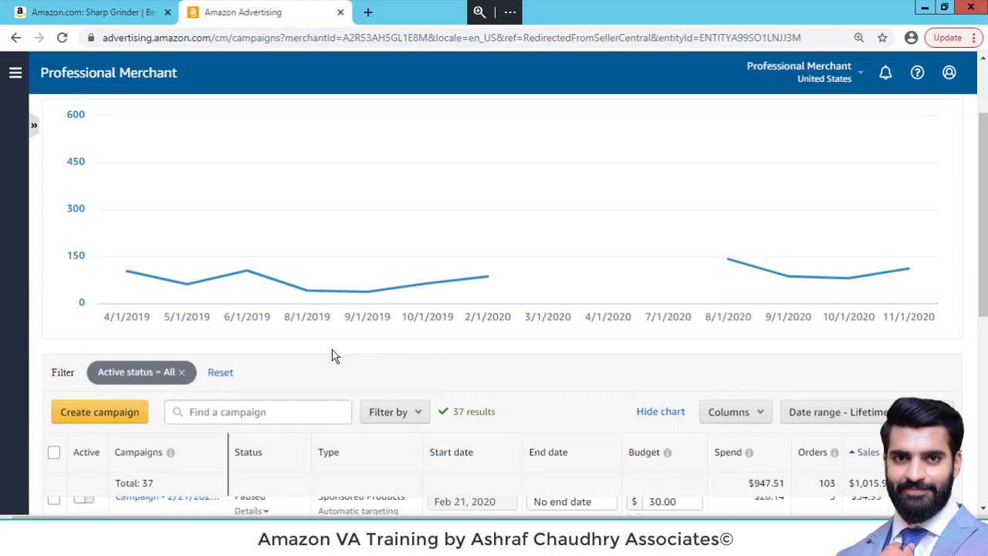
- Review the lifetime totals, the ACOS chart and the spend, orders and sales of each campaign
{"action": "scroll", "coordinate": [332, 355], "scroll_direction": "up", "scroll_amount": 2}
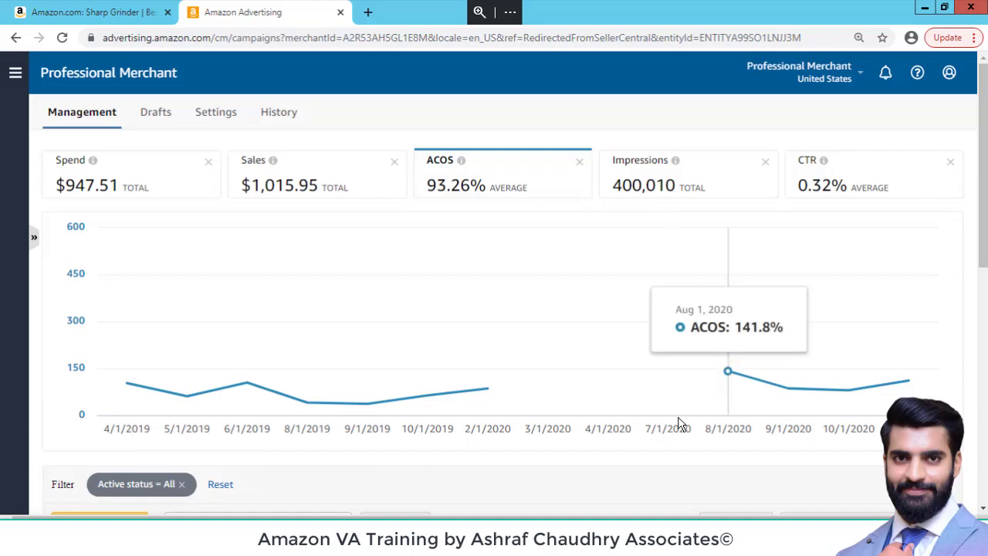
{"action": "scroll", "coordinate": [680, 424], "scroll_direction": "down", "scroll_amount": 4}
{"action": "scroll", "coordinate": [680, 424], "scroll_direction": "down", "scroll_amount": 1}
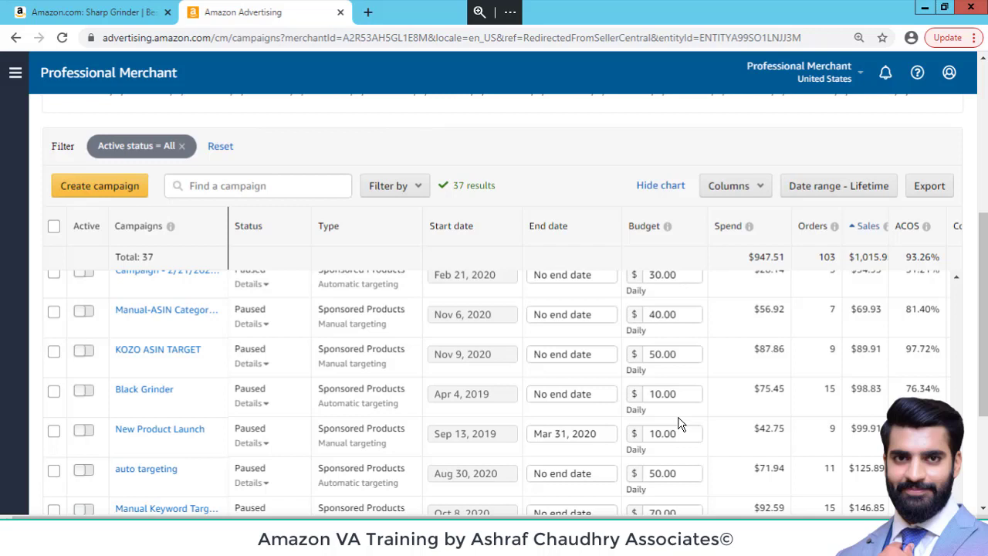
{"action": "scroll", "coordinate": [678, 423], "scroll_direction": "up", "scroll_amount": 10}
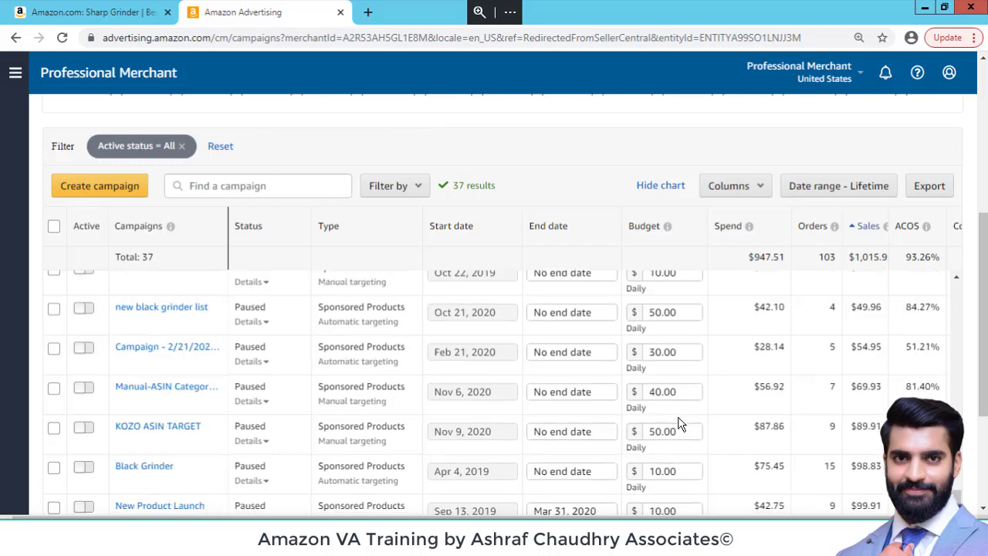
{"action": "left_click", "coordinate": [985, 75]}
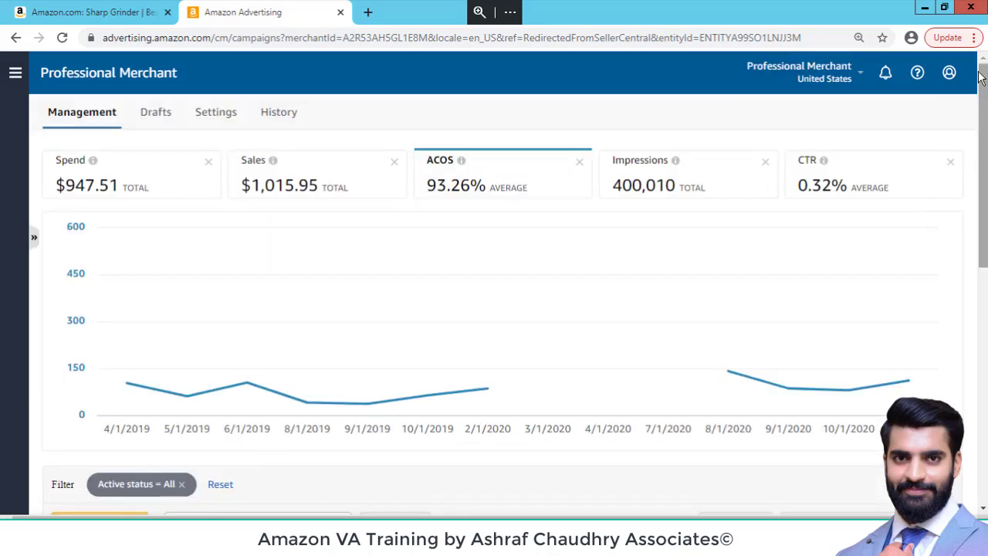
- Return from the advertising console to Seller Central and open the Early Reviewer Program enrollment dashboard
{"action": "left_click", "coordinate": [14, 72]}
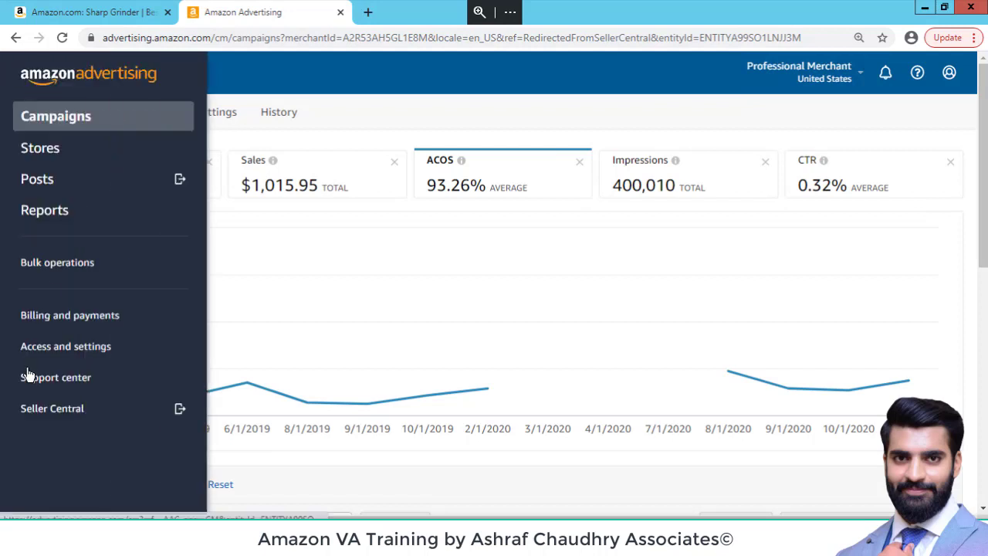
{"action": "left_click", "coordinate": [39, 417]}
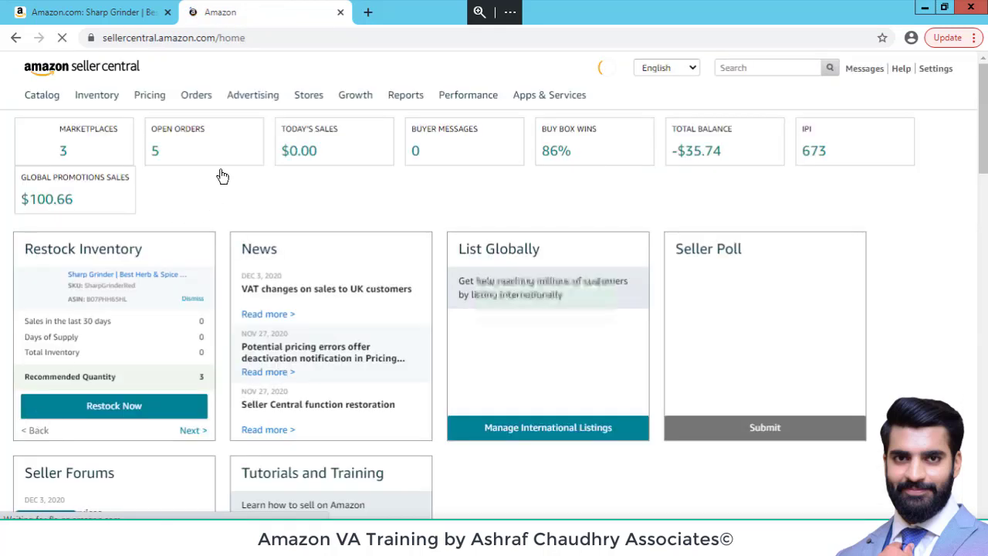
{"action": "mouse_move", "coordinate": [252, 97]}
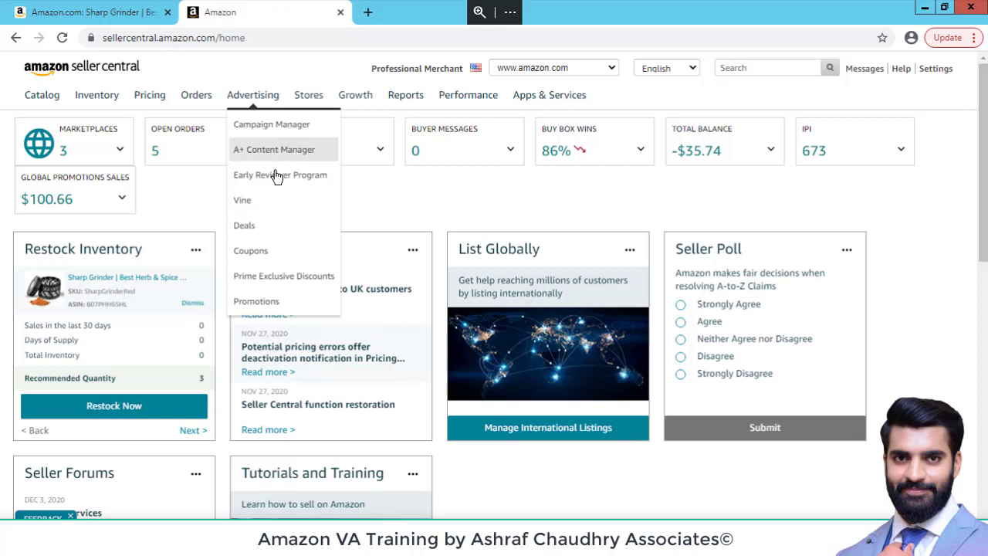
{"action": "left_click", "coordinate": [278, 183]}
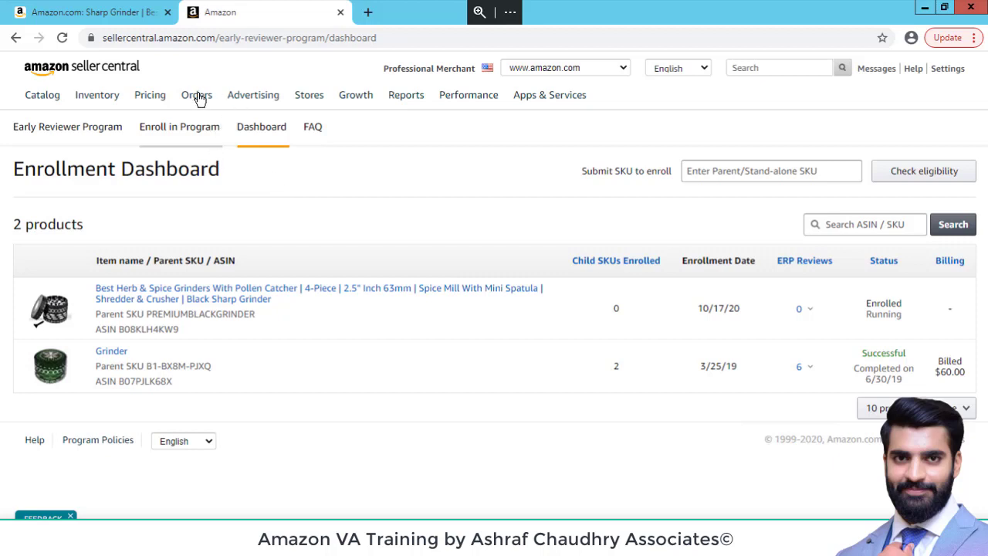
- Glance at the Sharp Grinder product page on Amazon, then return to Seller Central and open the Coupons page
{"action": "mouse_move", "coordinate": [207, 101]}
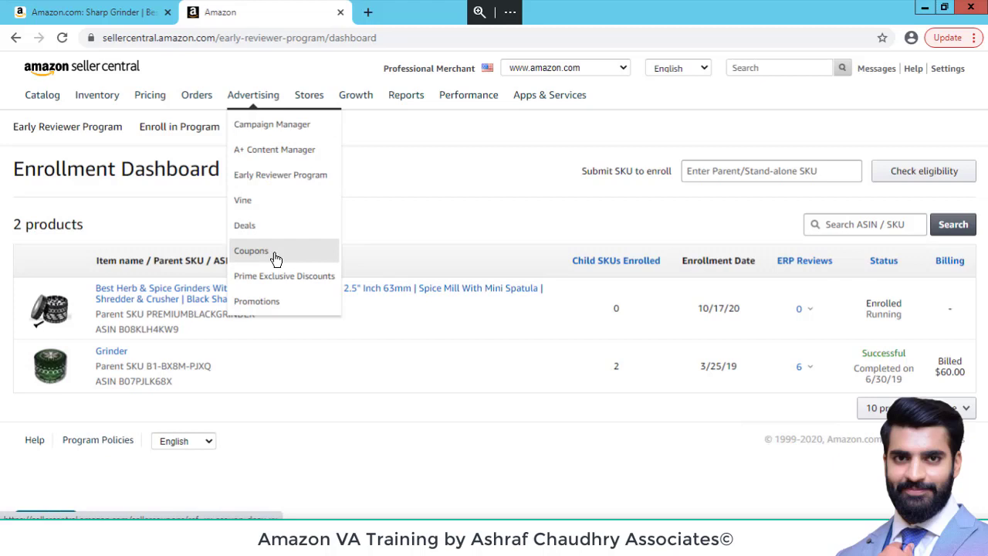
{"action": "left_click", "coordinate": [106, 17]}
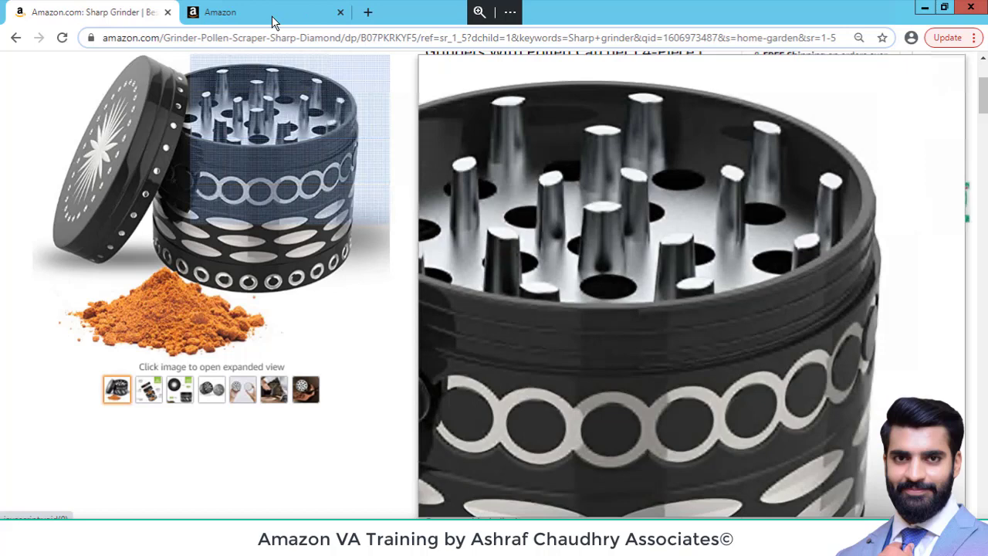
{"action": "left_click", "coordinate": [272, 21]}
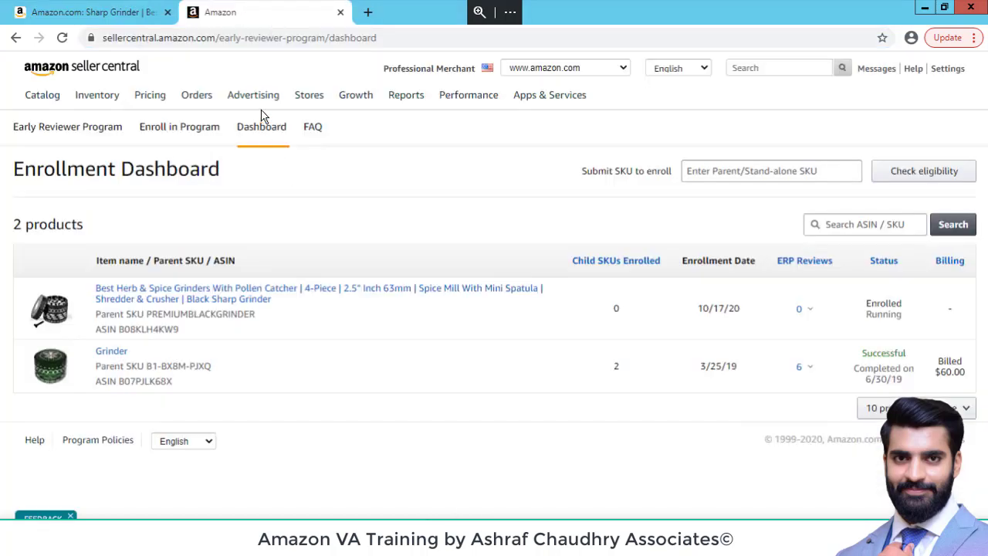
{"action": "mouse_move", "coordinate": [262, 102]}
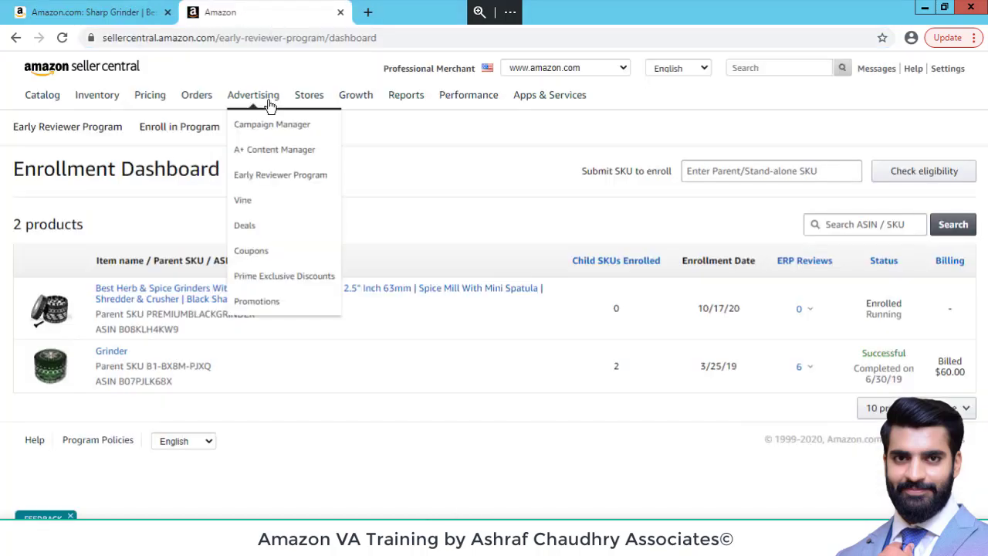
{"action": "left_click", "coordinate": [260, 253]}
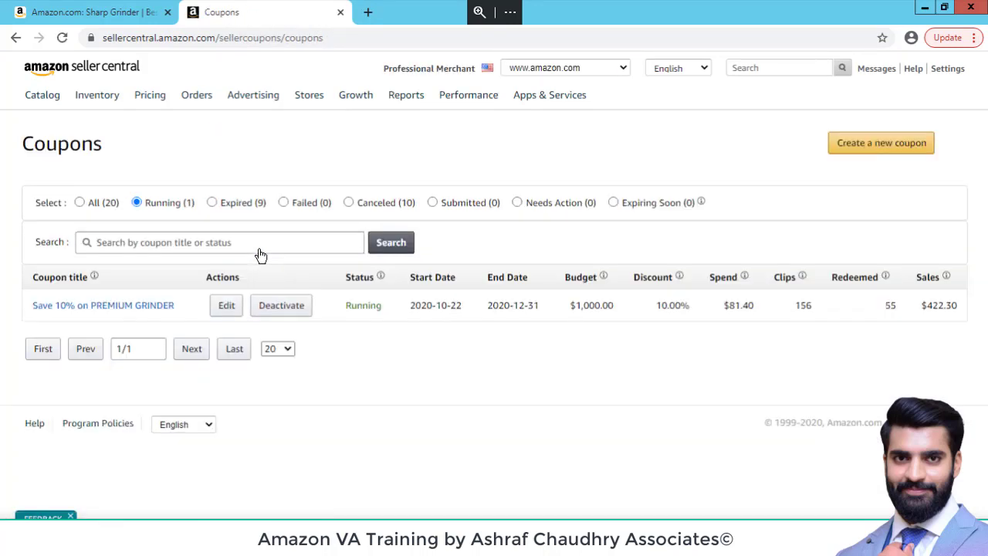
- Open the form for creating a new coupon to view it, and open the Promotions page
{"action": "left_click", "coordinate": [844, 147]}
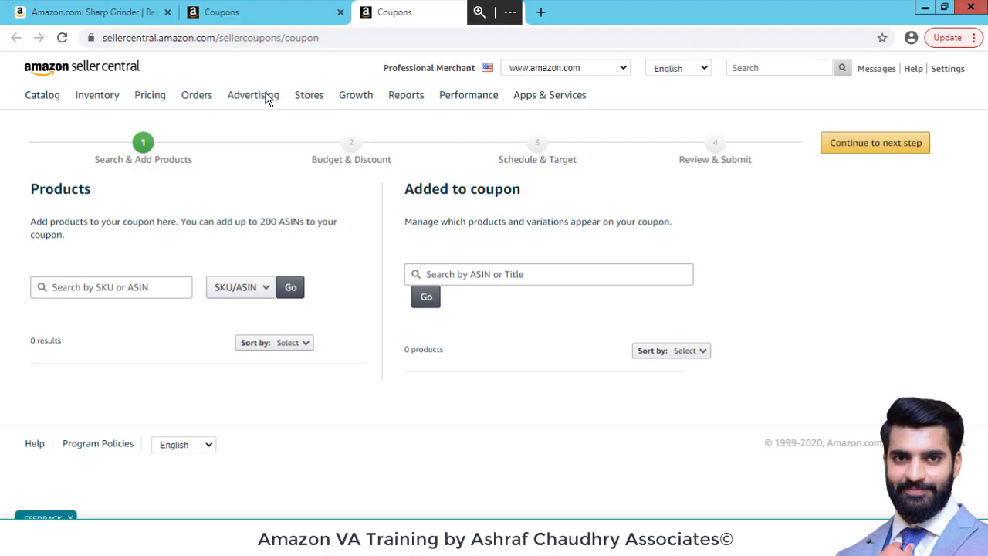
{"action": "mouse_move", "coordinate": [266, 98]}
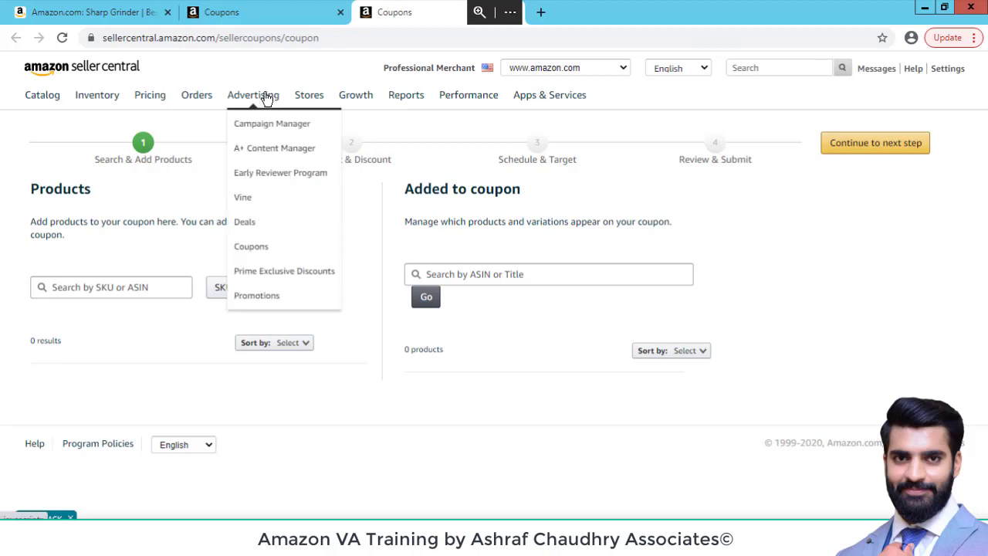
{"action": "left_click", "coordinate": [280, 298]}
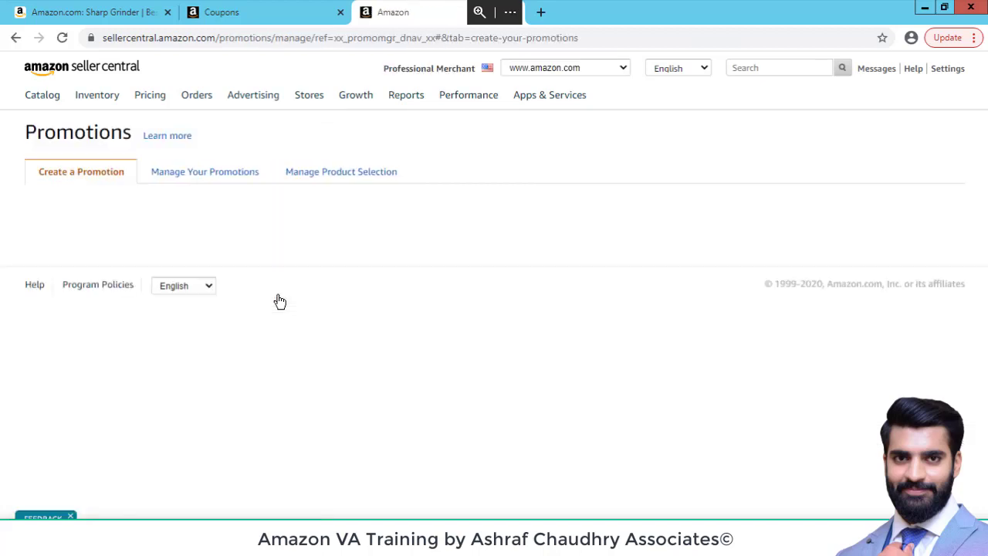
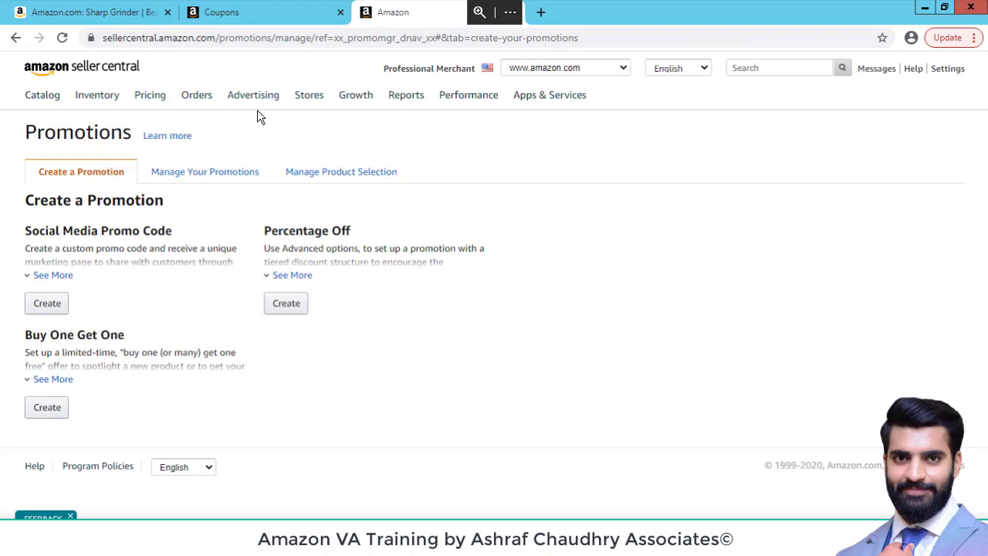
- Look over the available store, growth, report and performance options, and open the Account Health page
{"action": "mouse_move", "coordinate": [311, 104]}
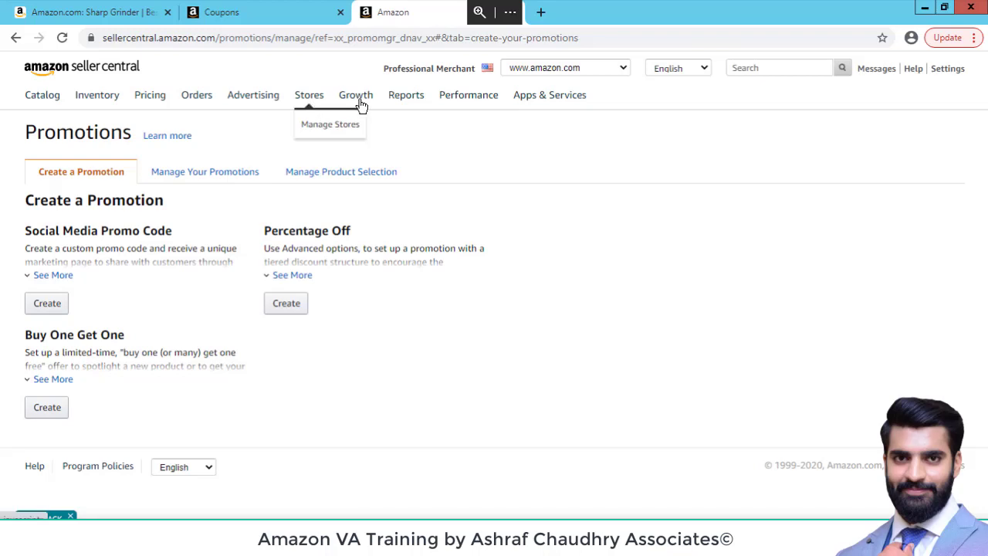
{"action": "mouse_move", "coordinate": [366, 96]}
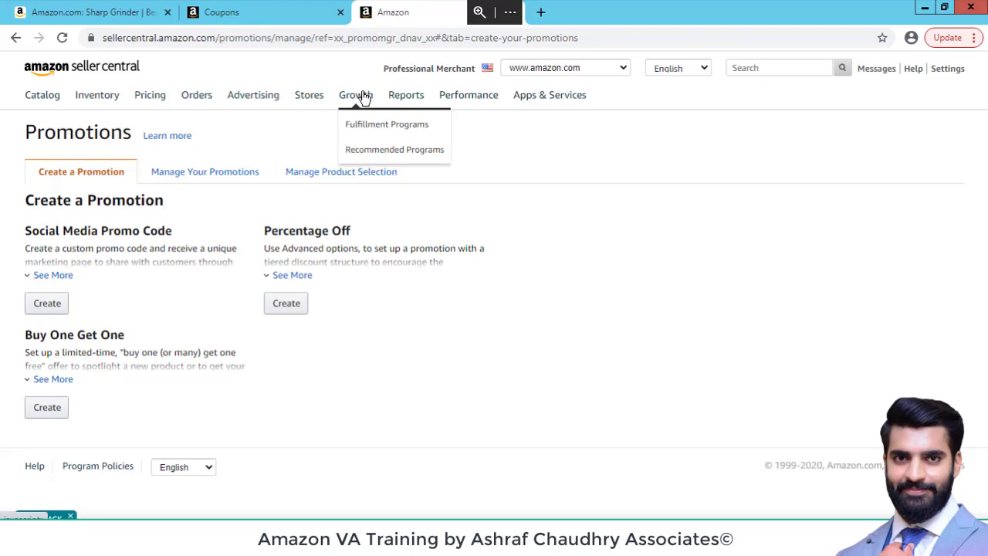
{"action": "mouse_move", "coordinate": [402, 101]}
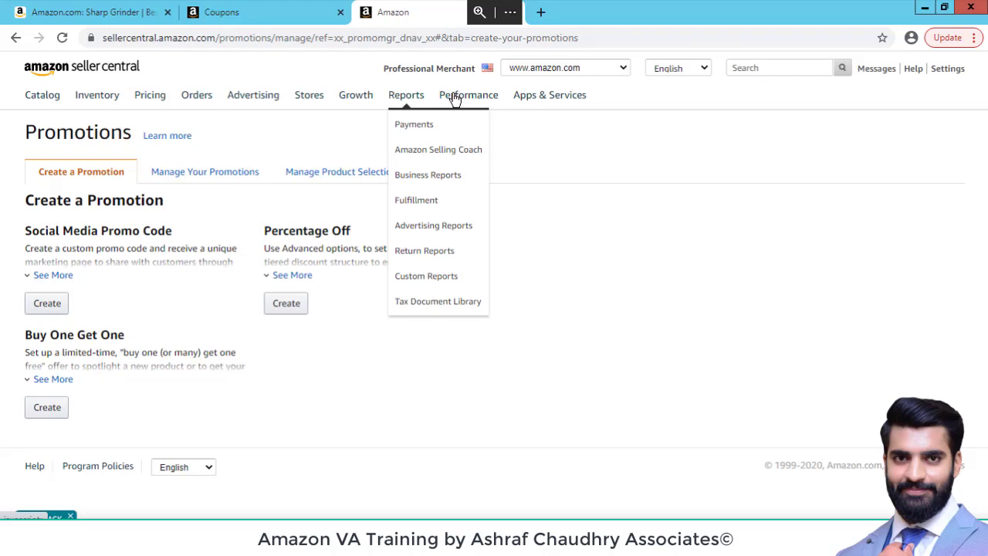
{"action": "mouse_move", "coordinate": [456, 100]}
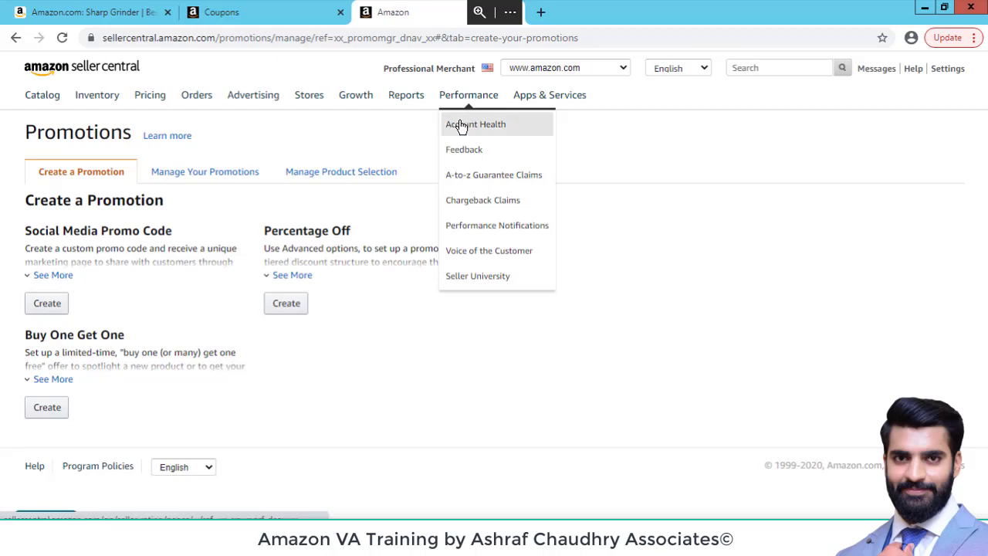
{"action": "left_click", "coordinate": [461, 127]}
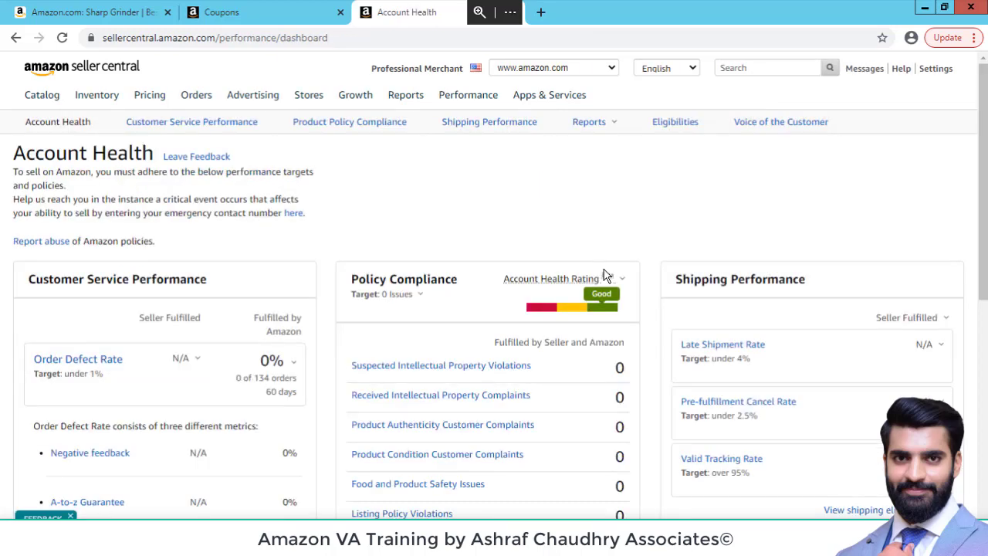
- Examine the customer service performance, policy compliance with its Account Health Rating, and shipping performance on the Account Health page
{"action": "scroll", "coordinate": [606, 275], "scroll_direction": "down", "scroll_amount": 3}
{"action": "scroll", "coordinate": [606, 276], "scroll_direction": "up", "scroll_amount": 1}
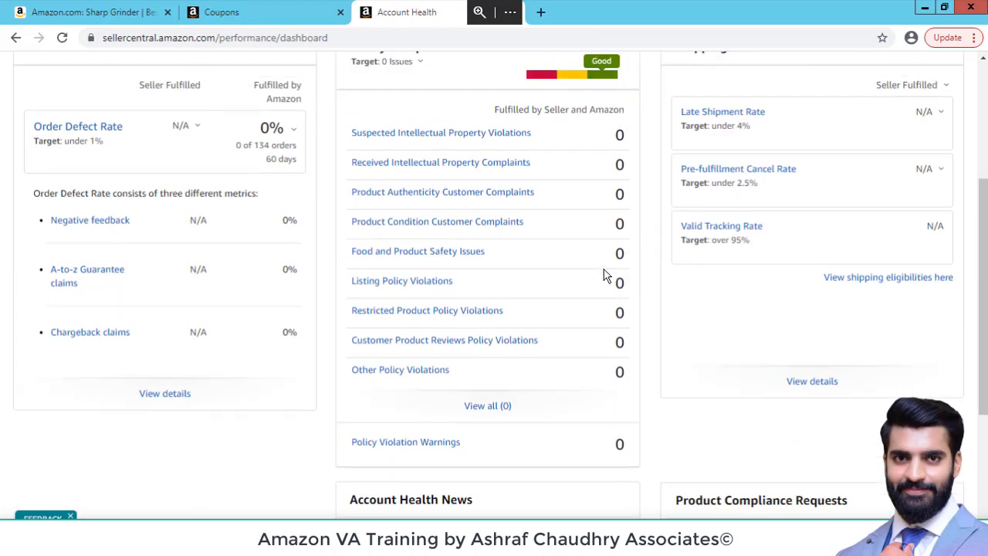
{"action": "scroll", "coordinate": [606, 275], "scroll_direction": "up", "scroll_amount": 1}
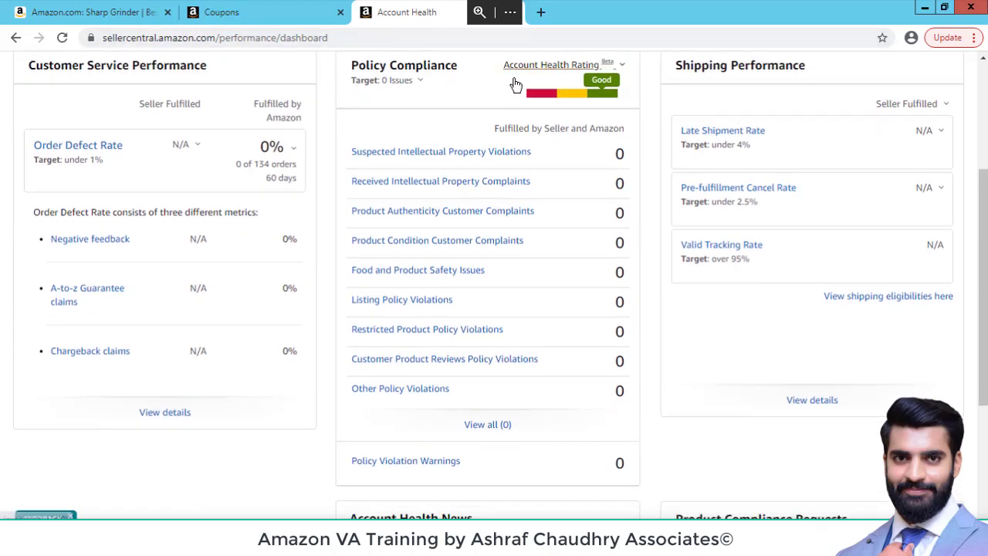
{"action": "mouse_move", "coordinate": [550, 87]}
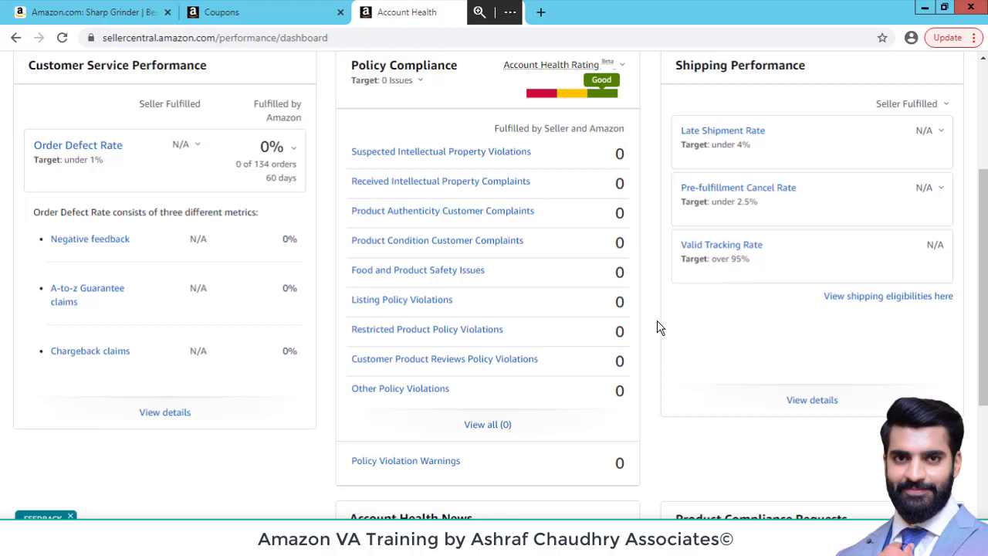
{"action": "scroll", "coordinate": [658, 328], "scroll_direction": "up", "scroll_amount": 3}
{"action": "scroll", "coordinate": [657, 328], "scroll_direction": "down", "scroll_amount": 2}
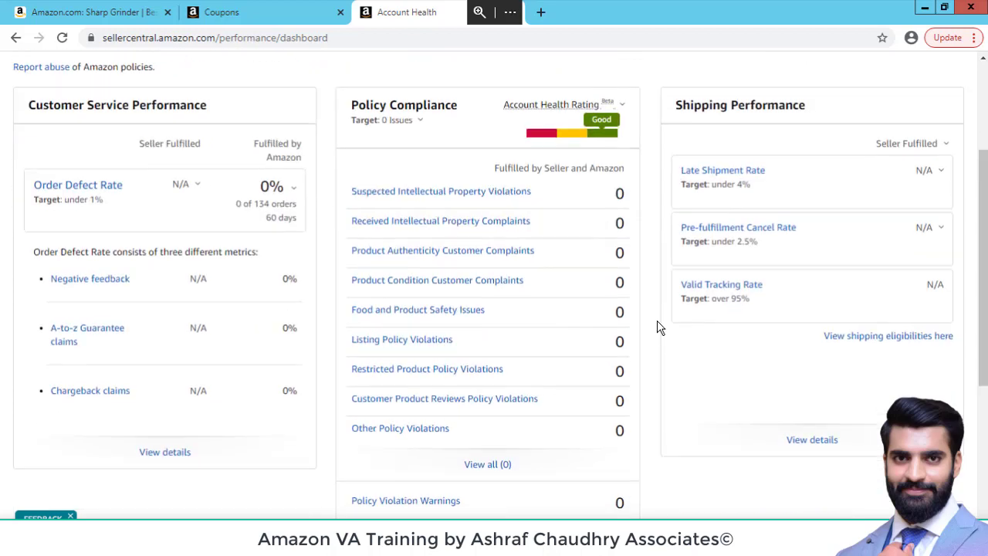
{"action": "scroll", "coordinate": [658, 329], "scroll_direction": "up", "scroll_amount": 1}
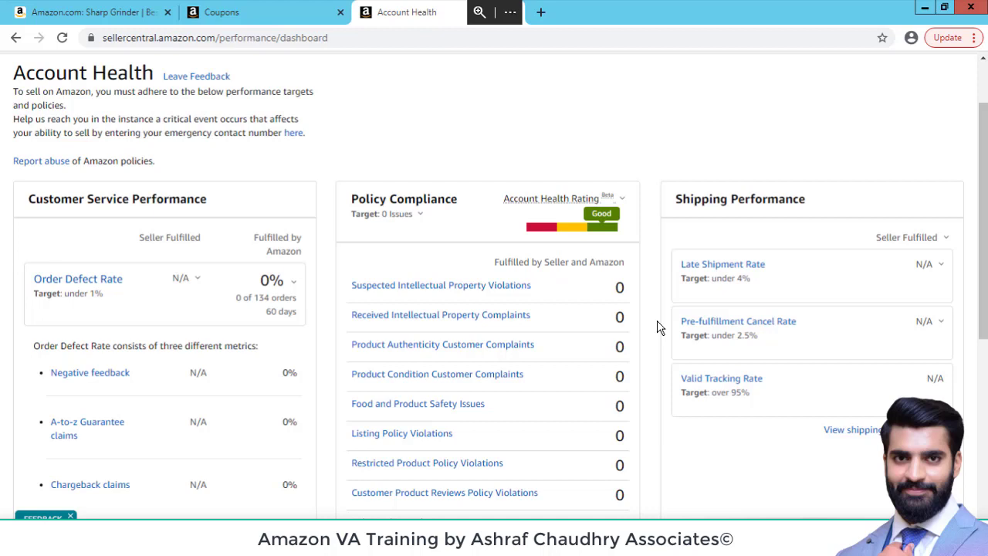
{"action": "scroll", "coordinate": [657, 327], "scroll_direction": "up", "scroll_amount": 2}
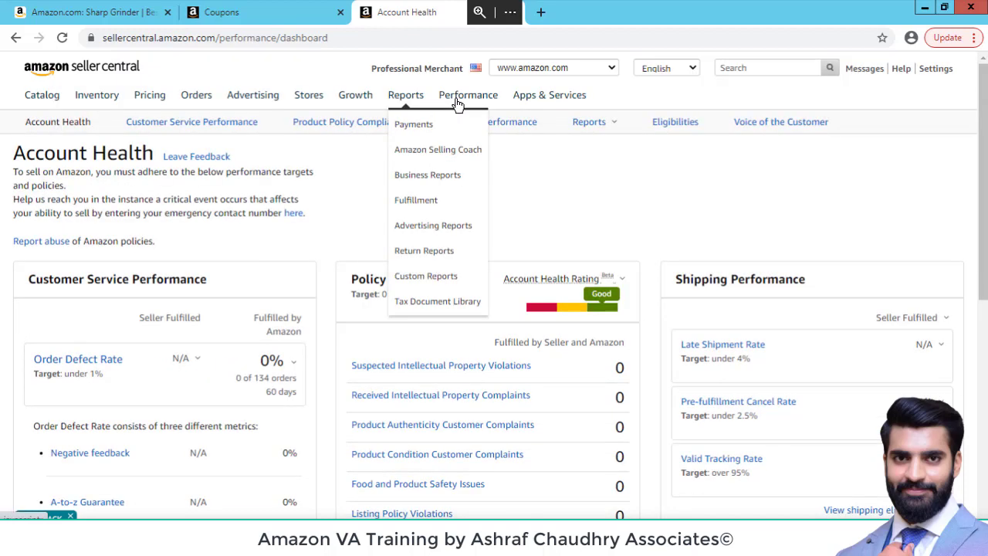
- Look over the available performance pages and return to the Seller Central home page
{"action": "mouse_move", "coordinate": [465, 98]}
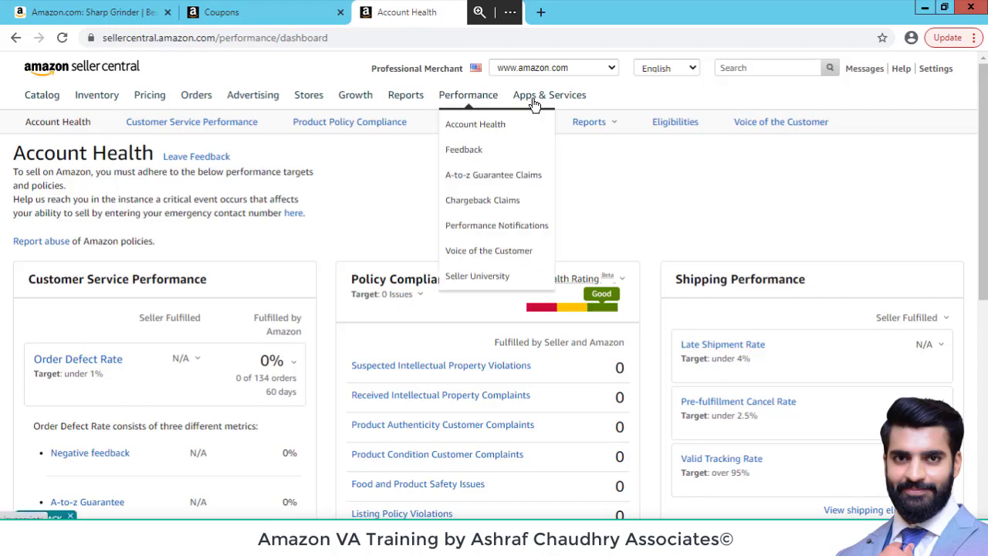
{"action": "mouse_move", "coordinate": [534, 104]}
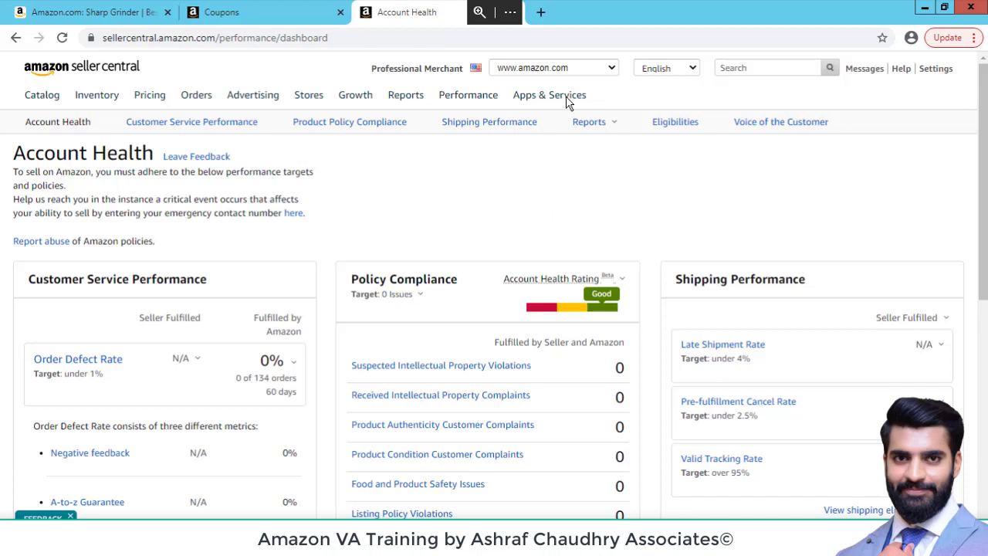
{"action": "mouse_move", "coordinate": [564, 97]}
{"action": "left_click", "coordinate": [92, 71]}
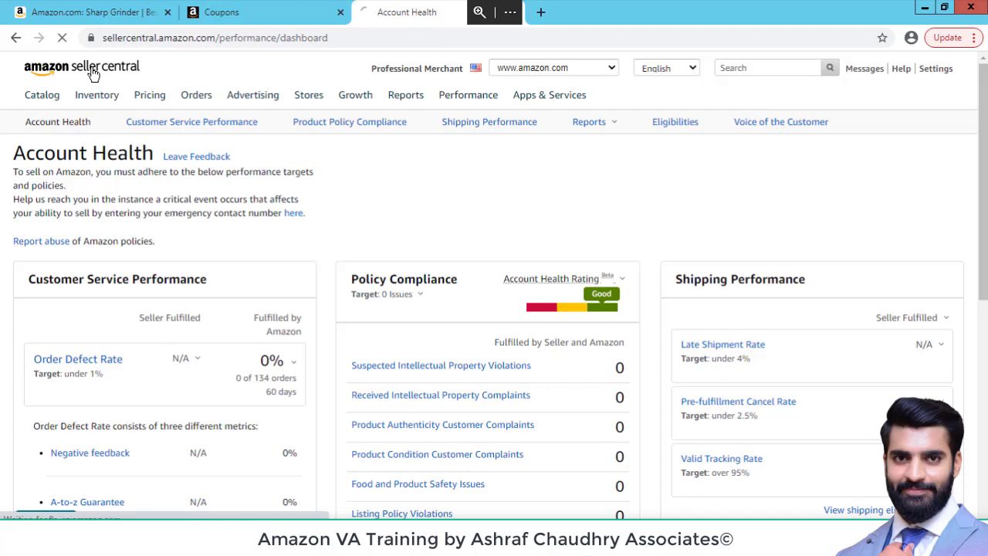